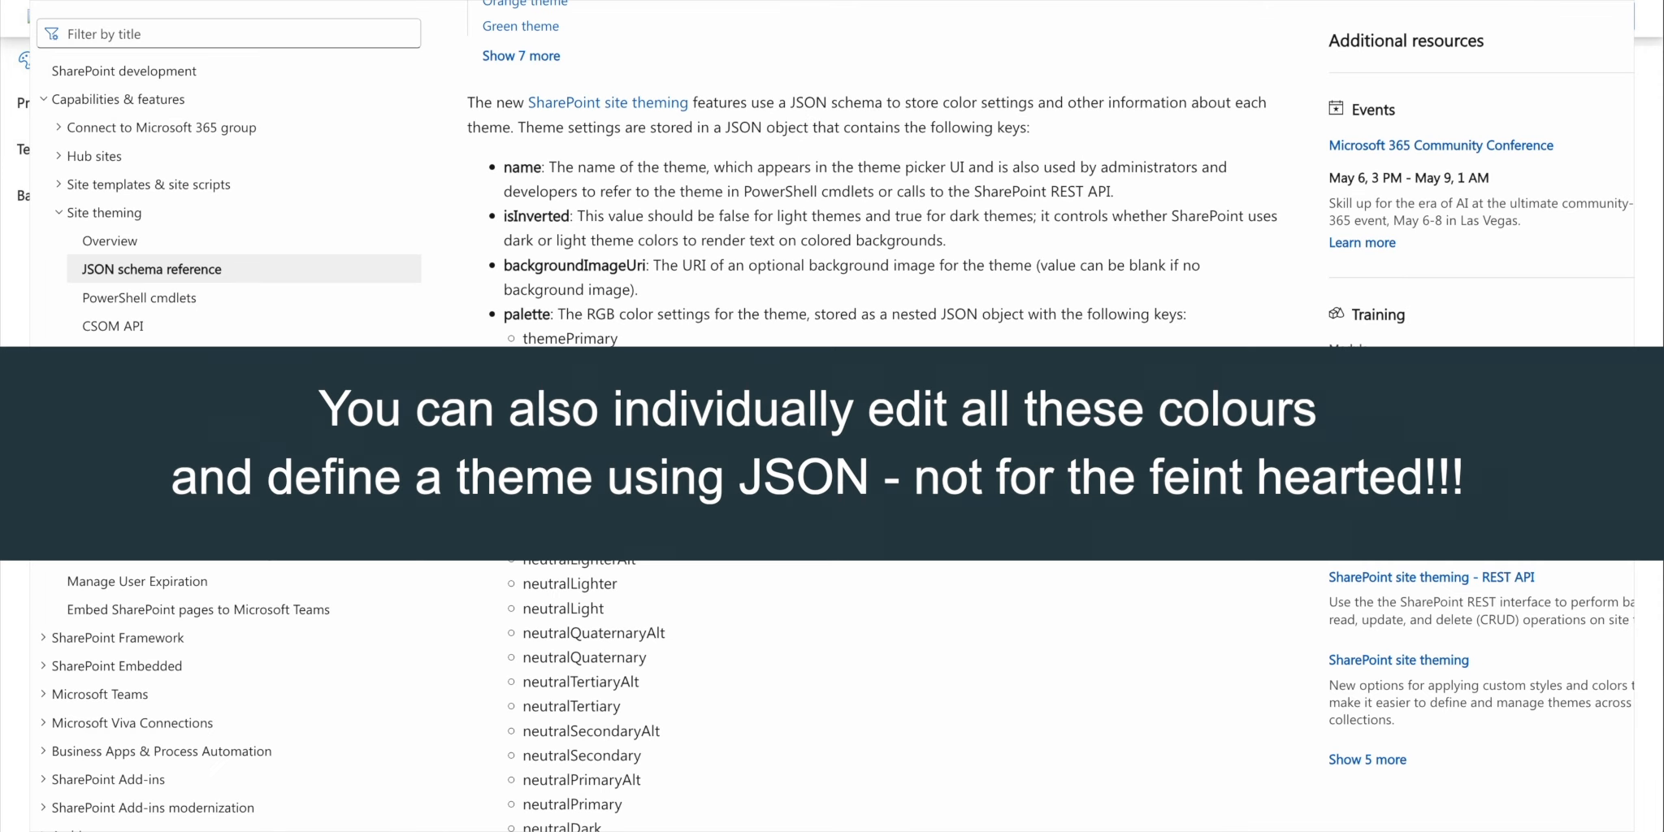
Step: Review the theme palette keys and the example theme object in the JSON schema reference
scroll(874, 455, down, 5)
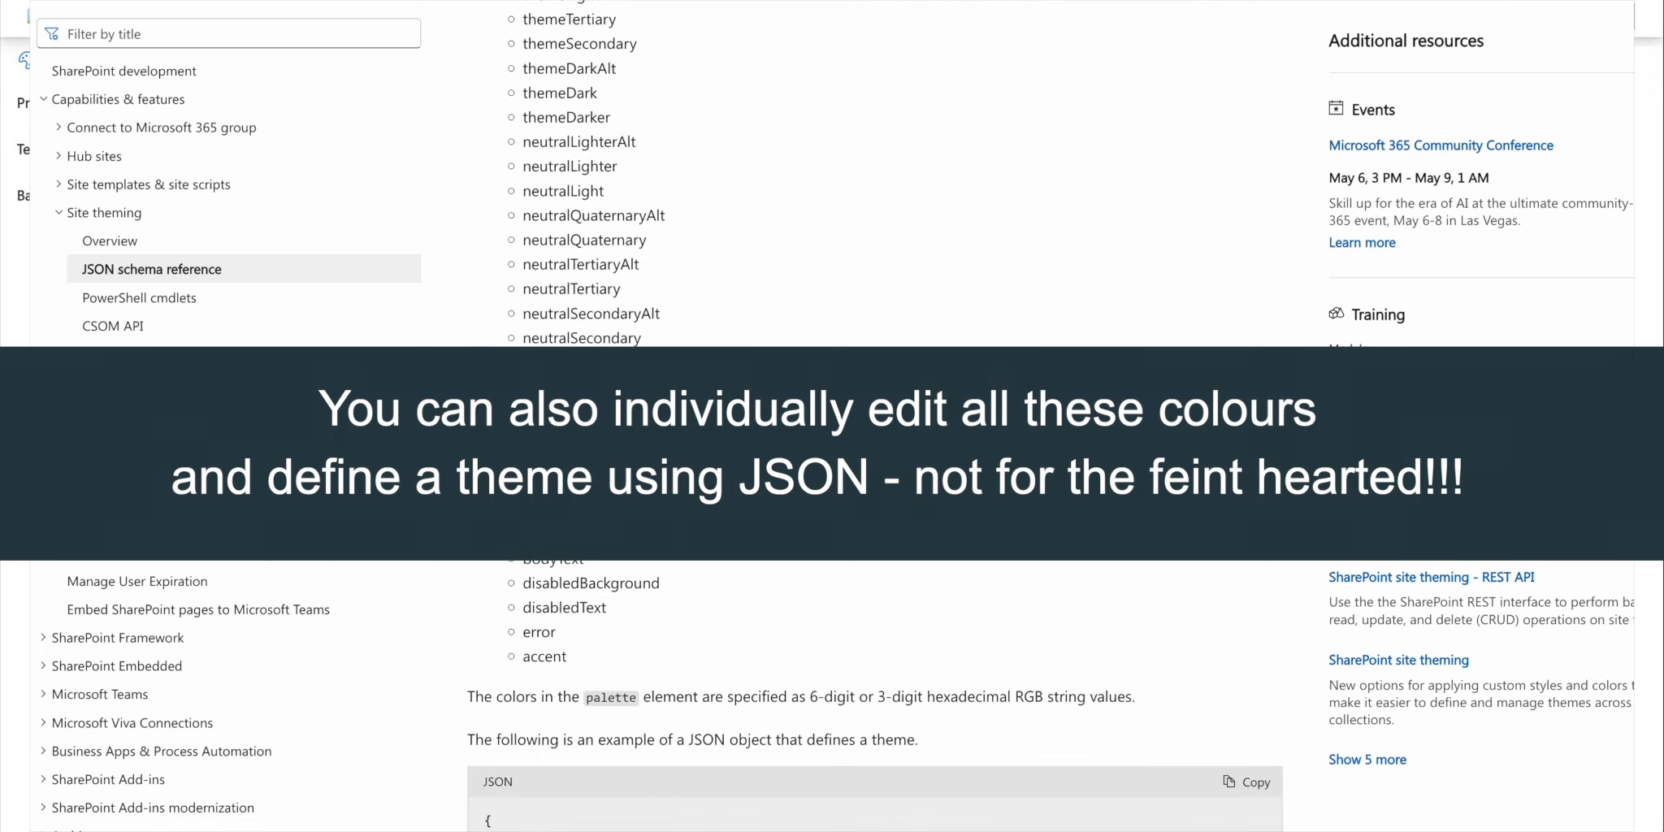
scroll(874, 455, down, 6)
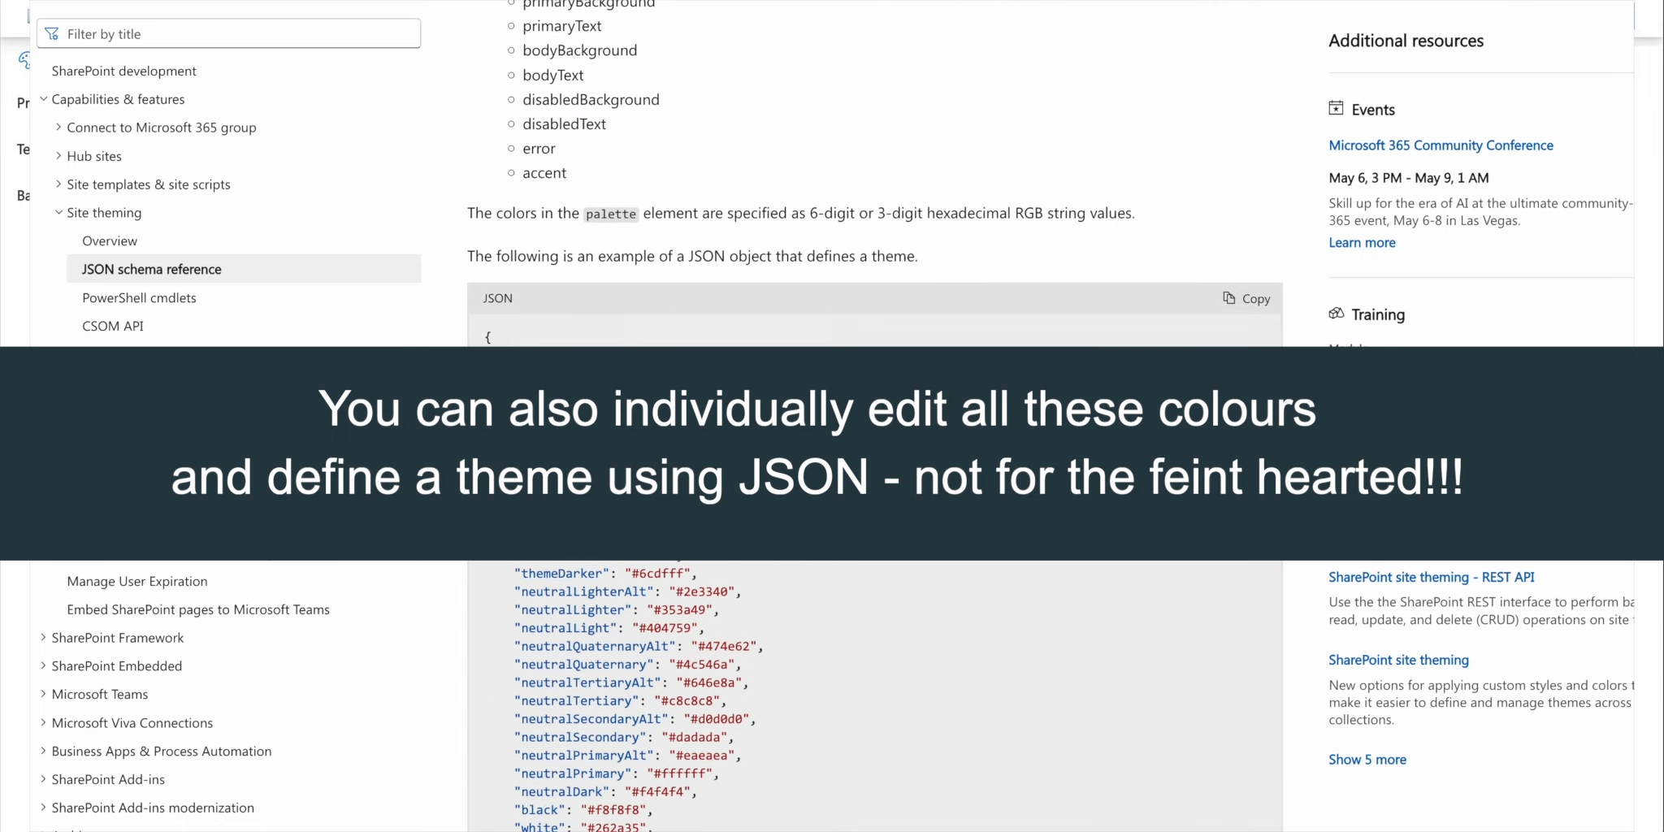
scroll(874, 455, down, 5)
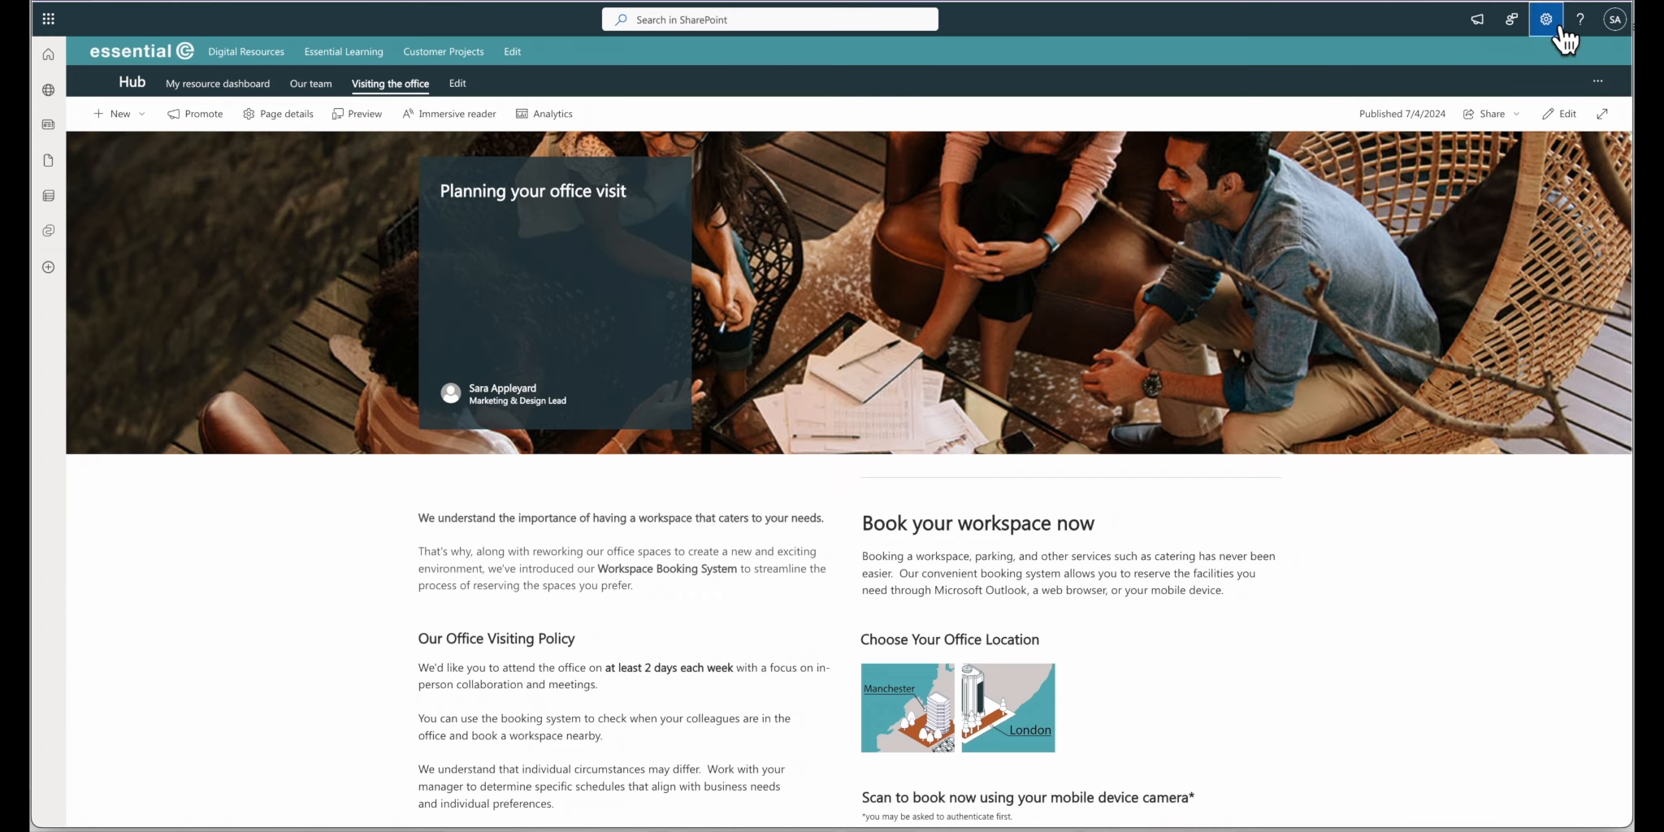
Step: Open the site branding settings of the Hub site and start creating a new theme
click(1546, 19)
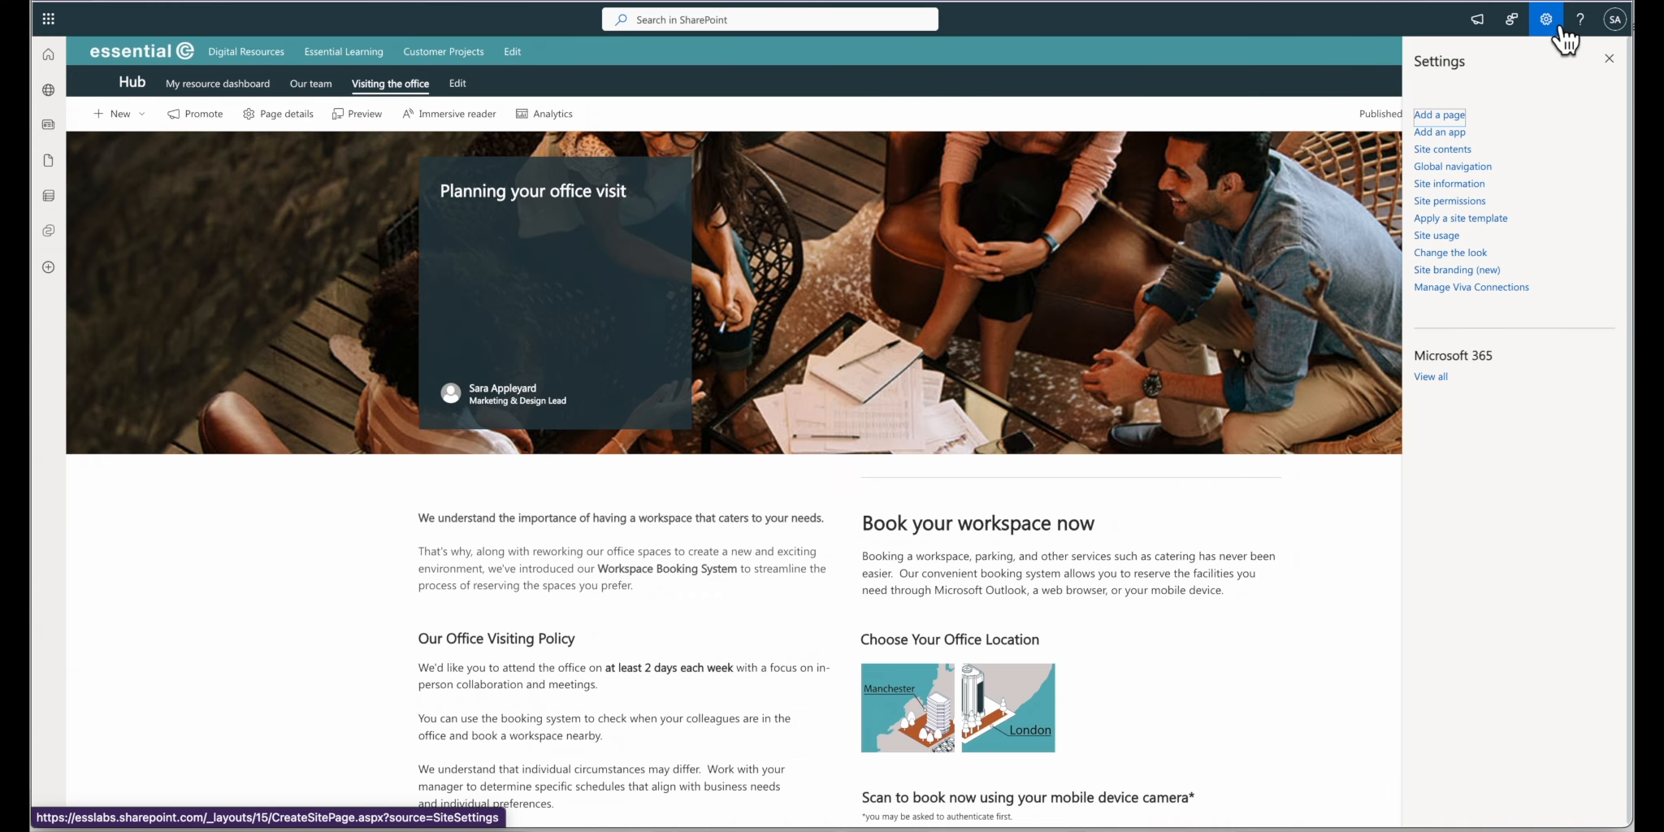
click(1495, 277)
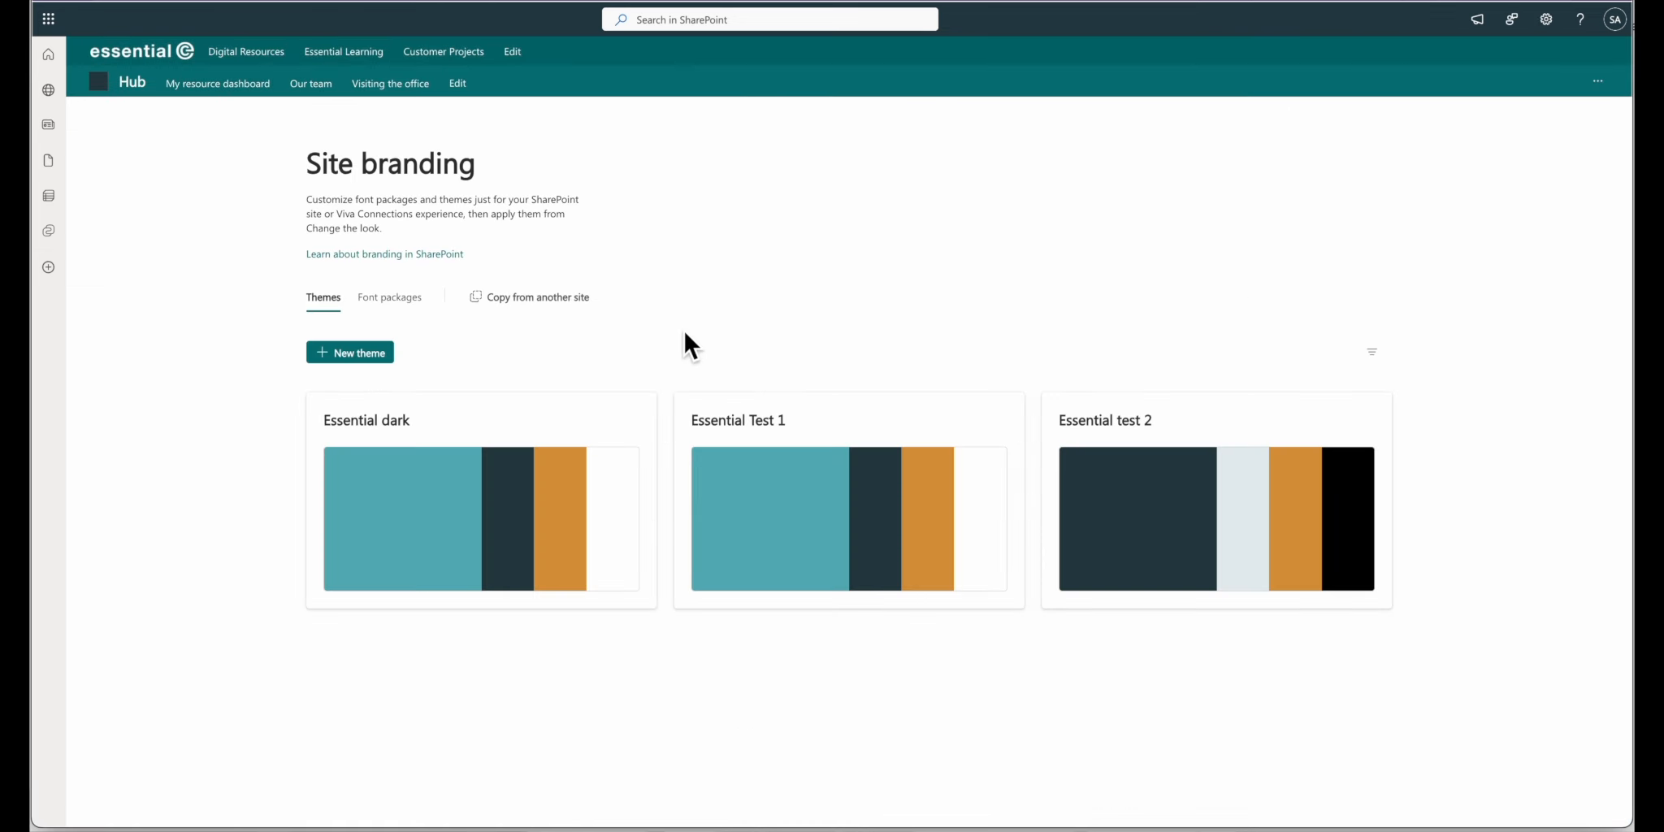
click(387, 356)
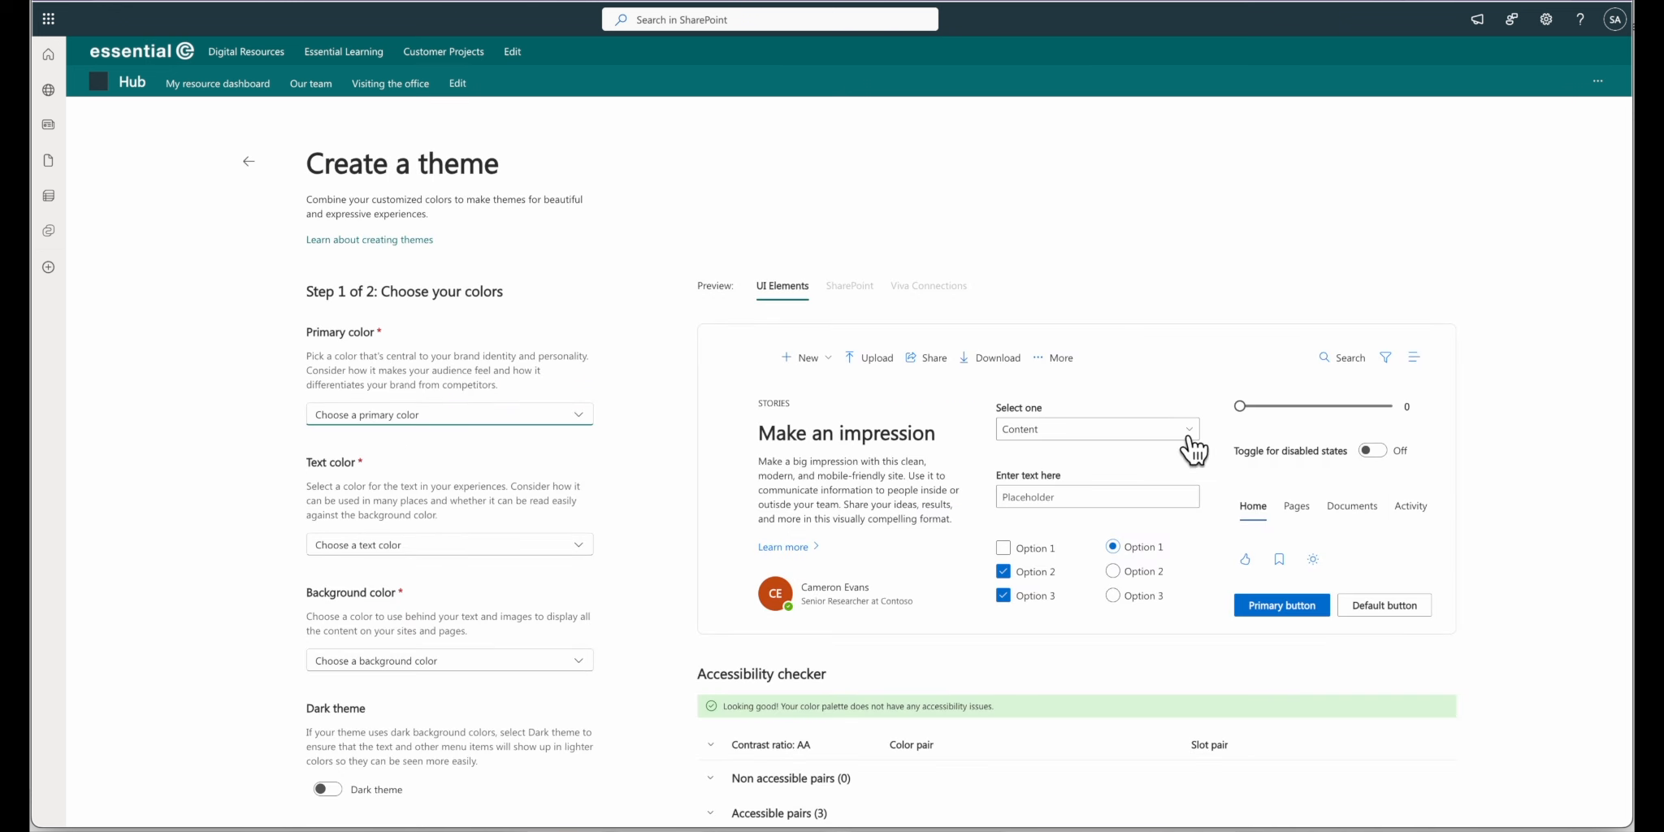
Step: Copy the Moonstone hex code 5AB1BB from the Coolors palette and save it as the theme's primary color
click(577, 424)
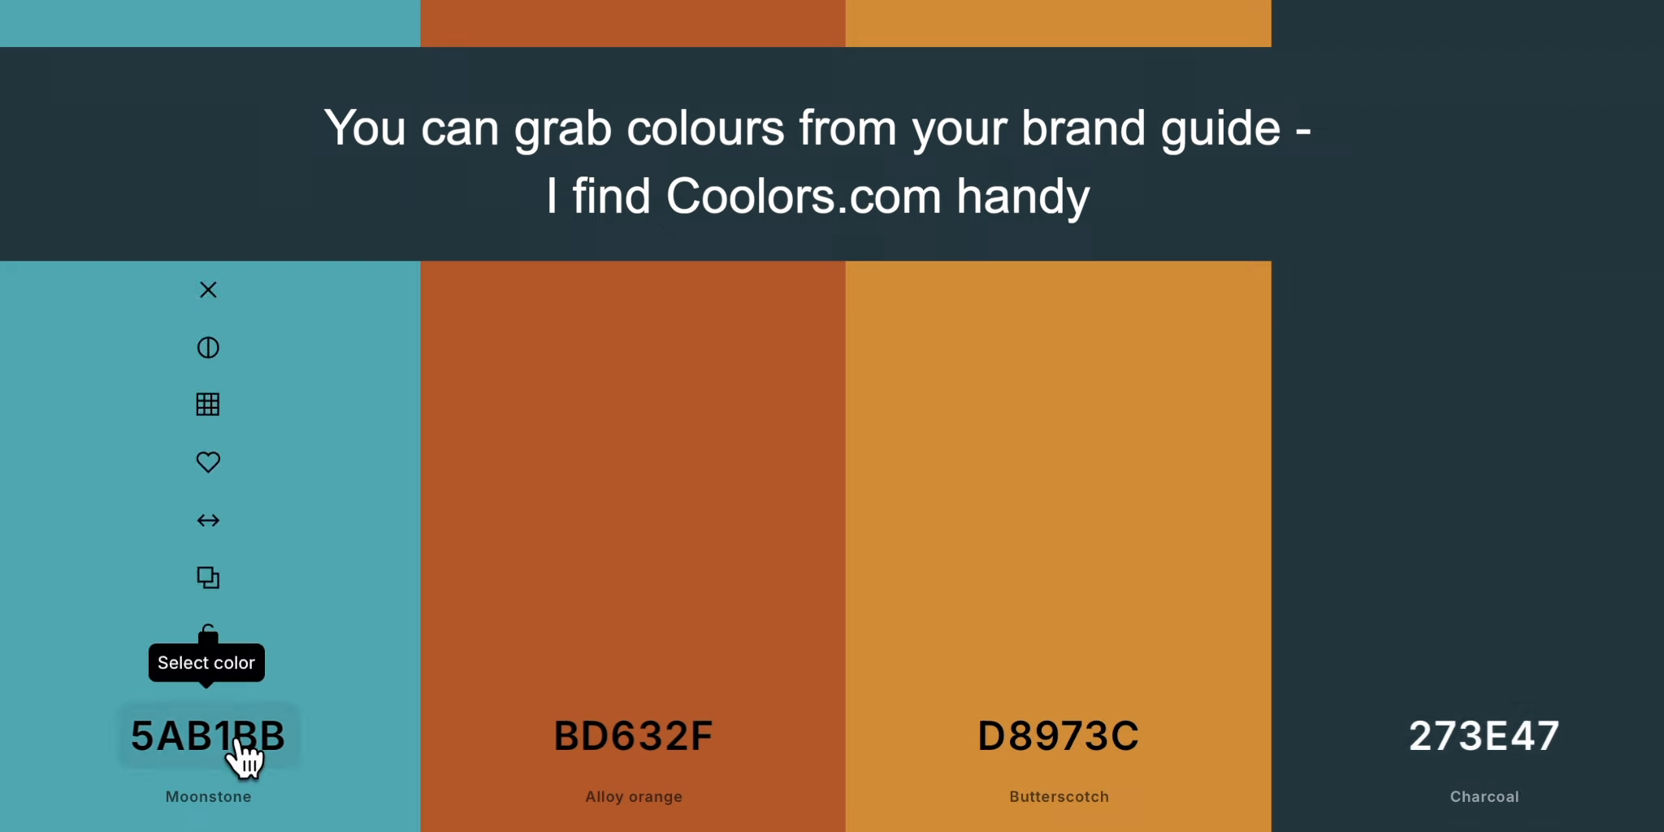
click(236, 741)
click(163, 583)
drag(164, 583, 79, 584)
key(ctrl+c)
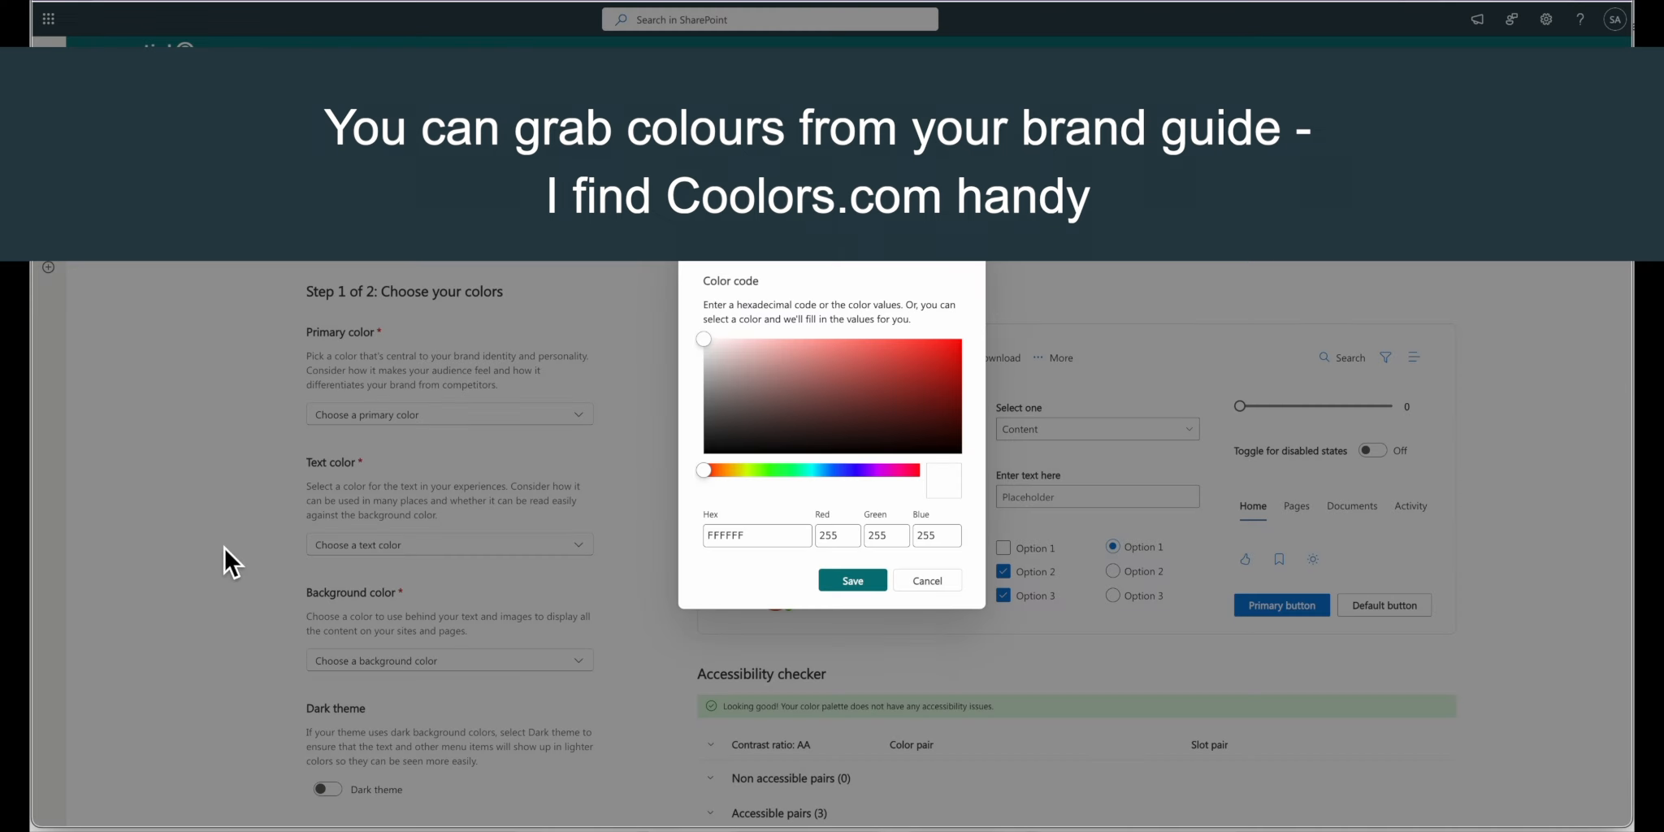
click(747, 538)
double_click(747, 538)
key(ctrl+v)
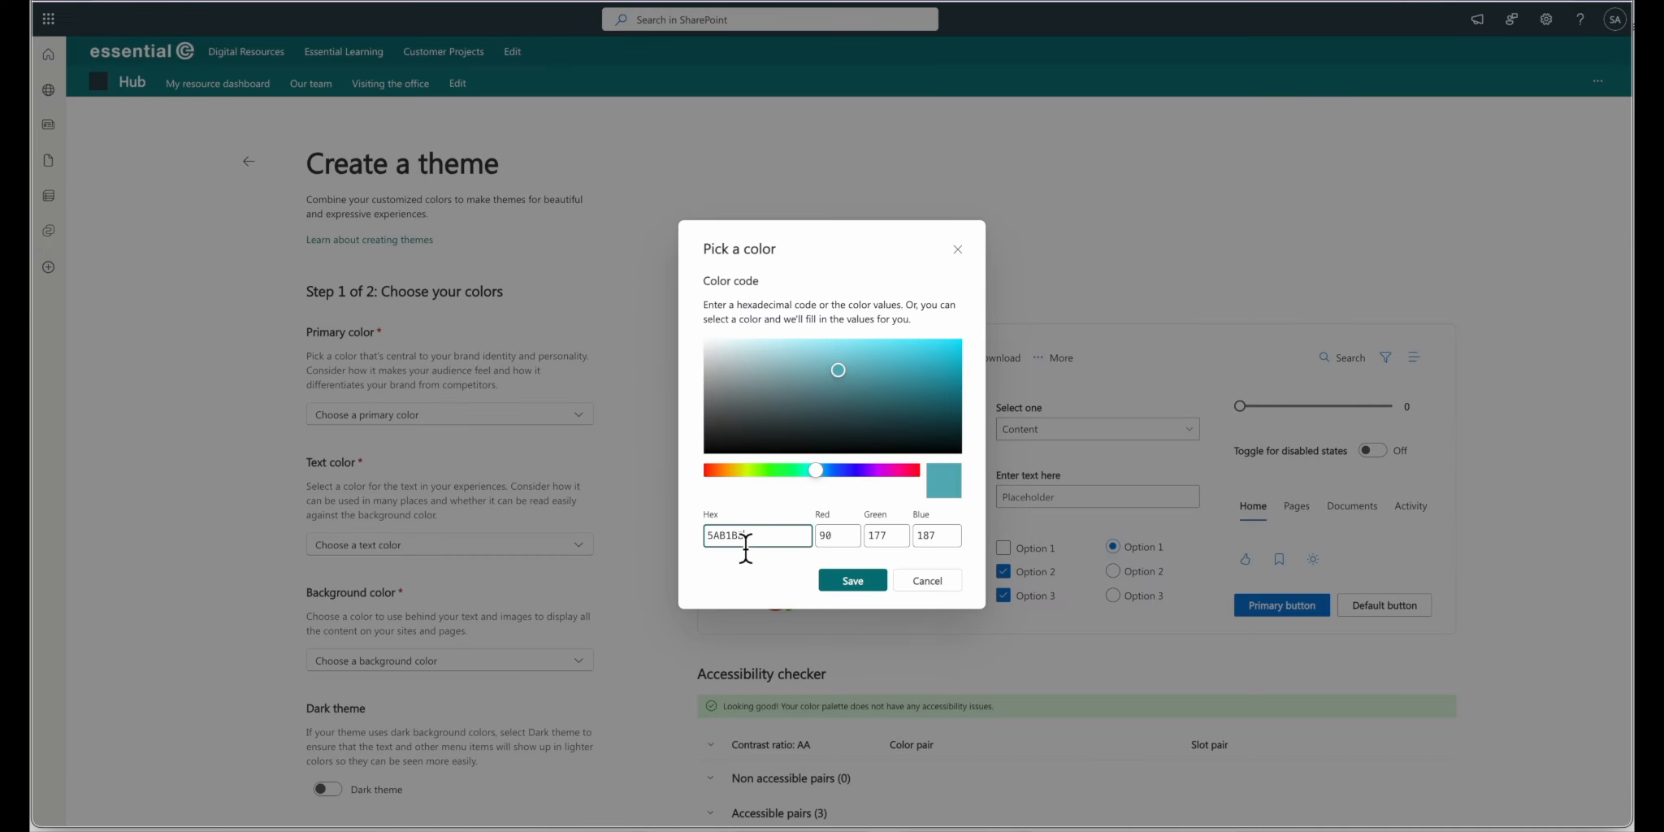
click(851, 581)
Step: Set the theme's text color to #FFFFFF and add #273E47 as its background color
click(577, 547)
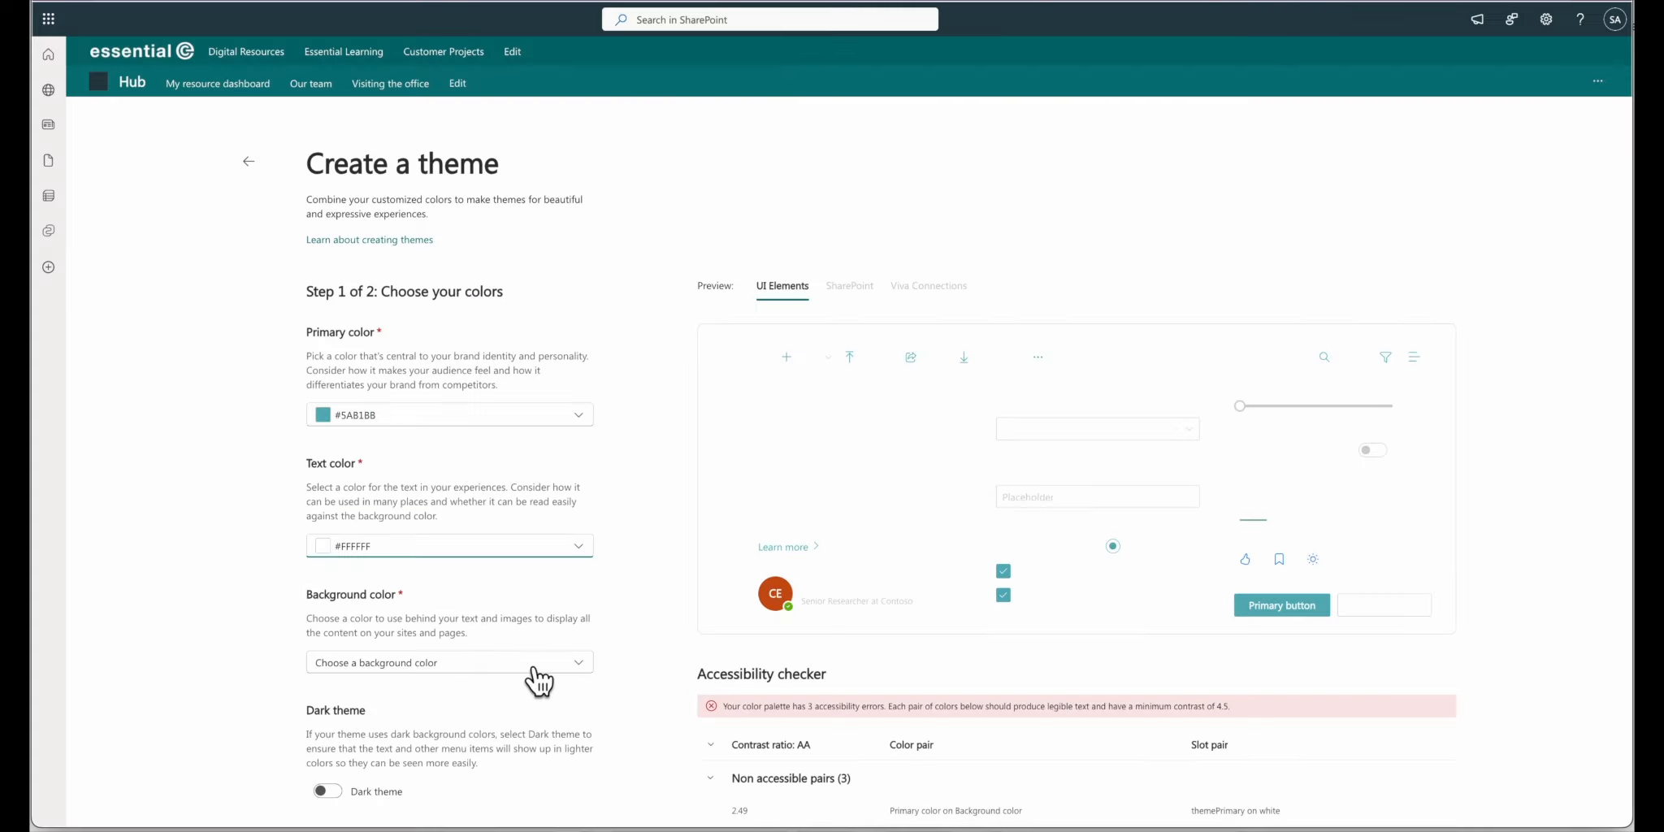
click(527, 663)
click(500, 634)
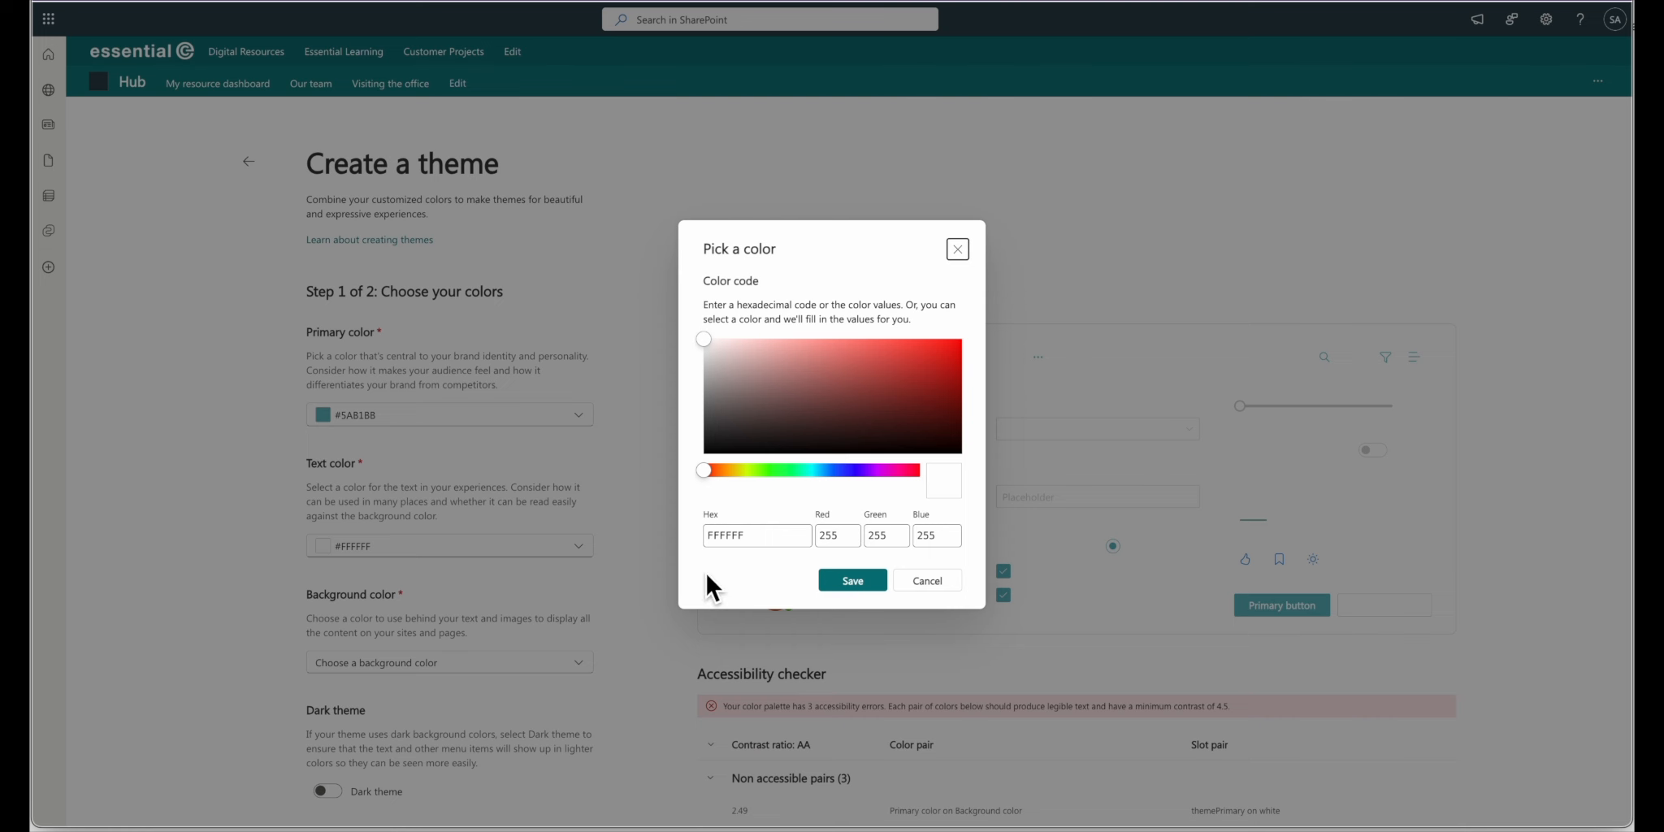
double_click(775, 543)
text(273E47)
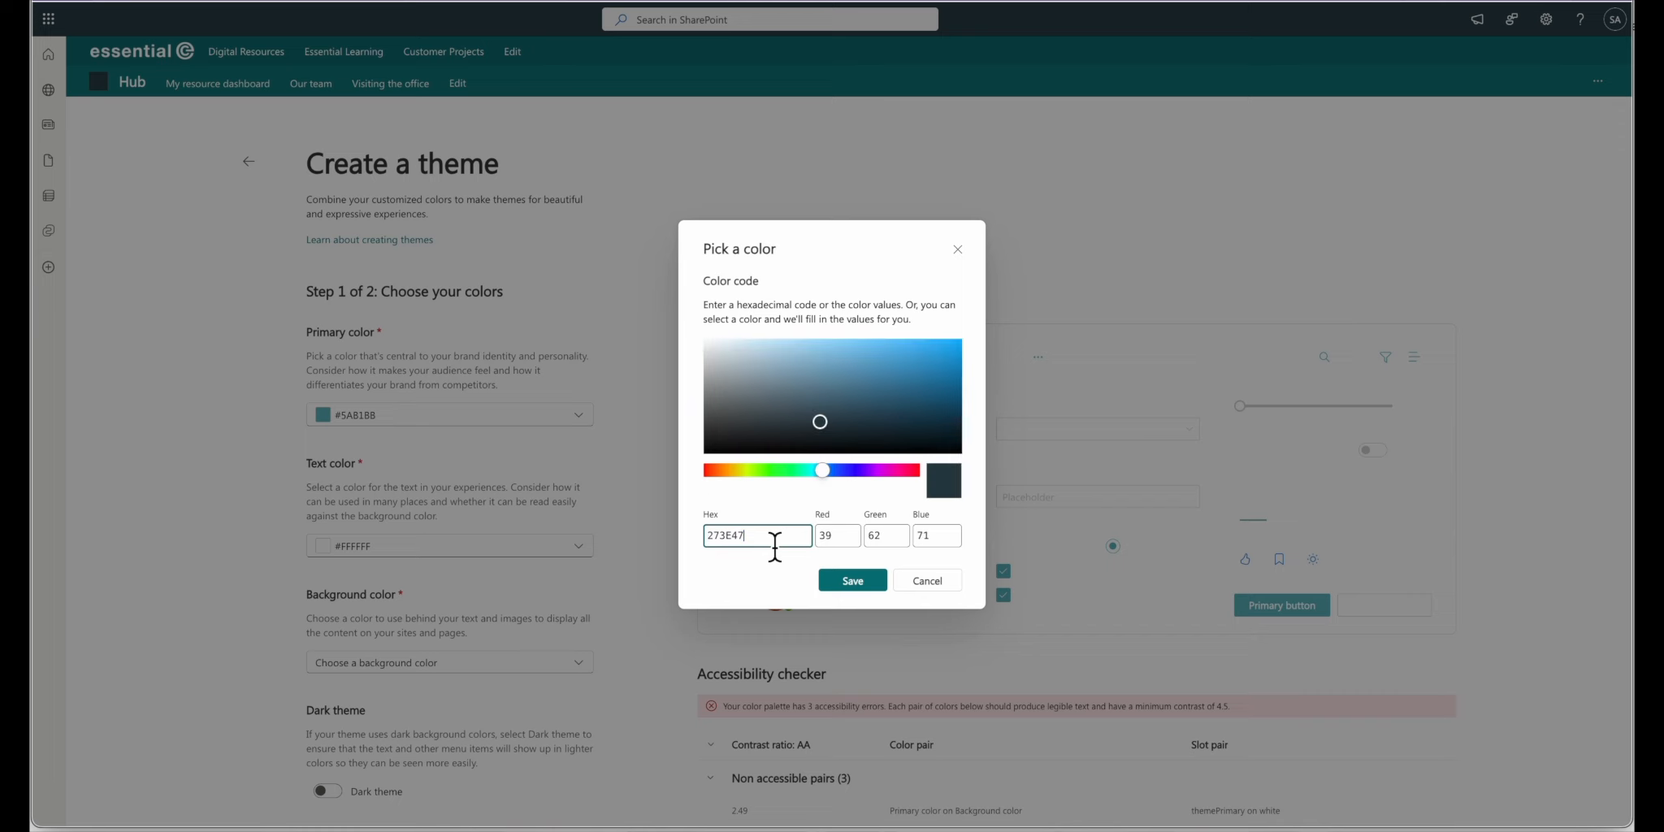
click(842, 580)
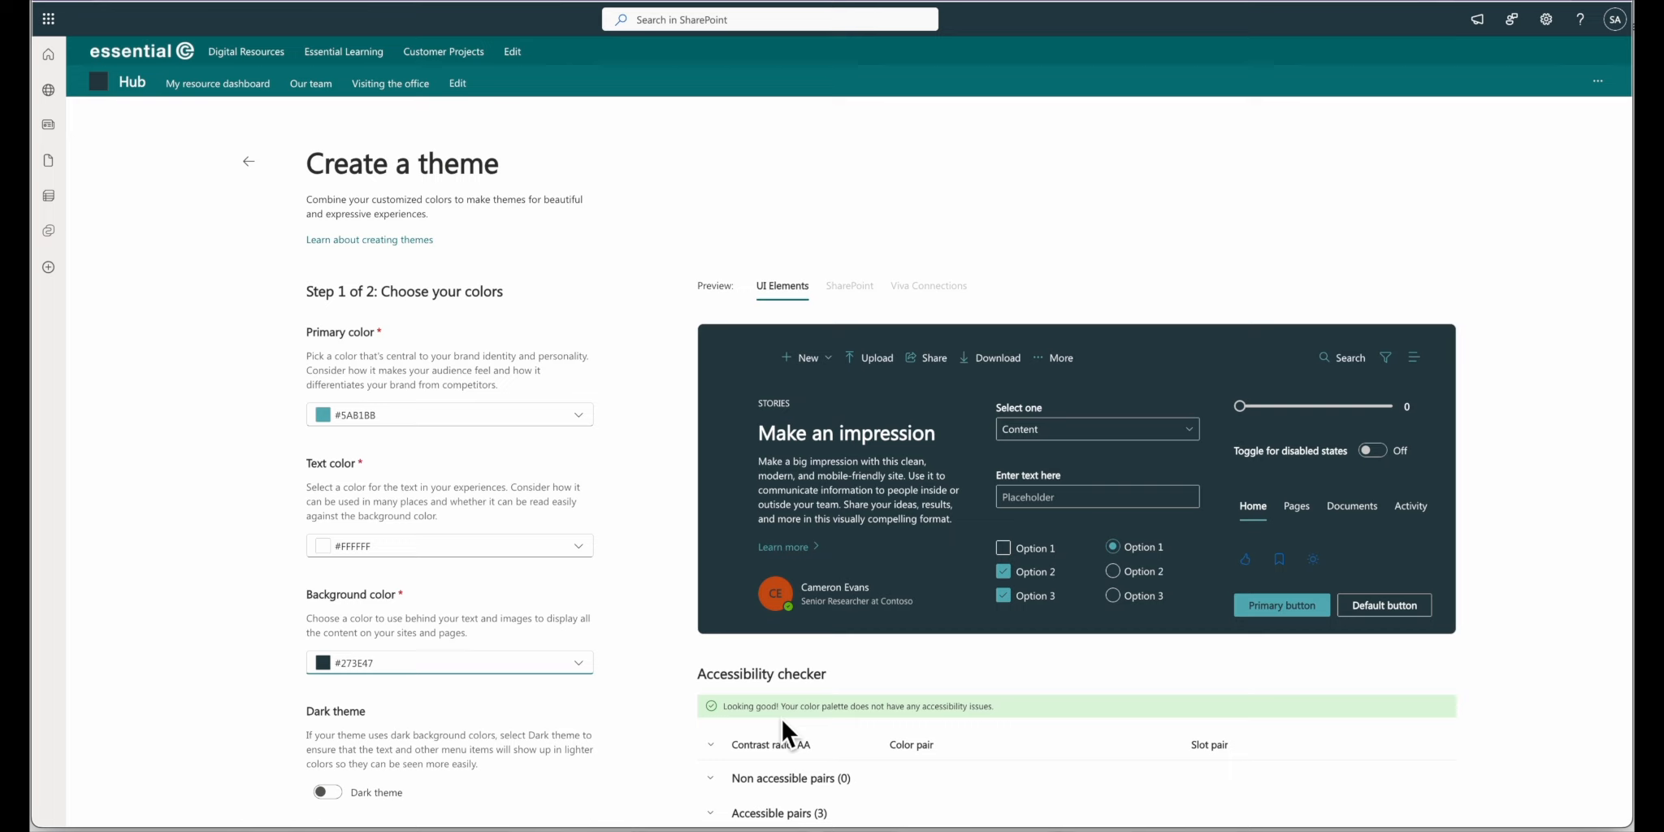
Step: Try #5AB1BB as the text color to check its accessibility, and switch back to #FFFFFF
click(554, 556)
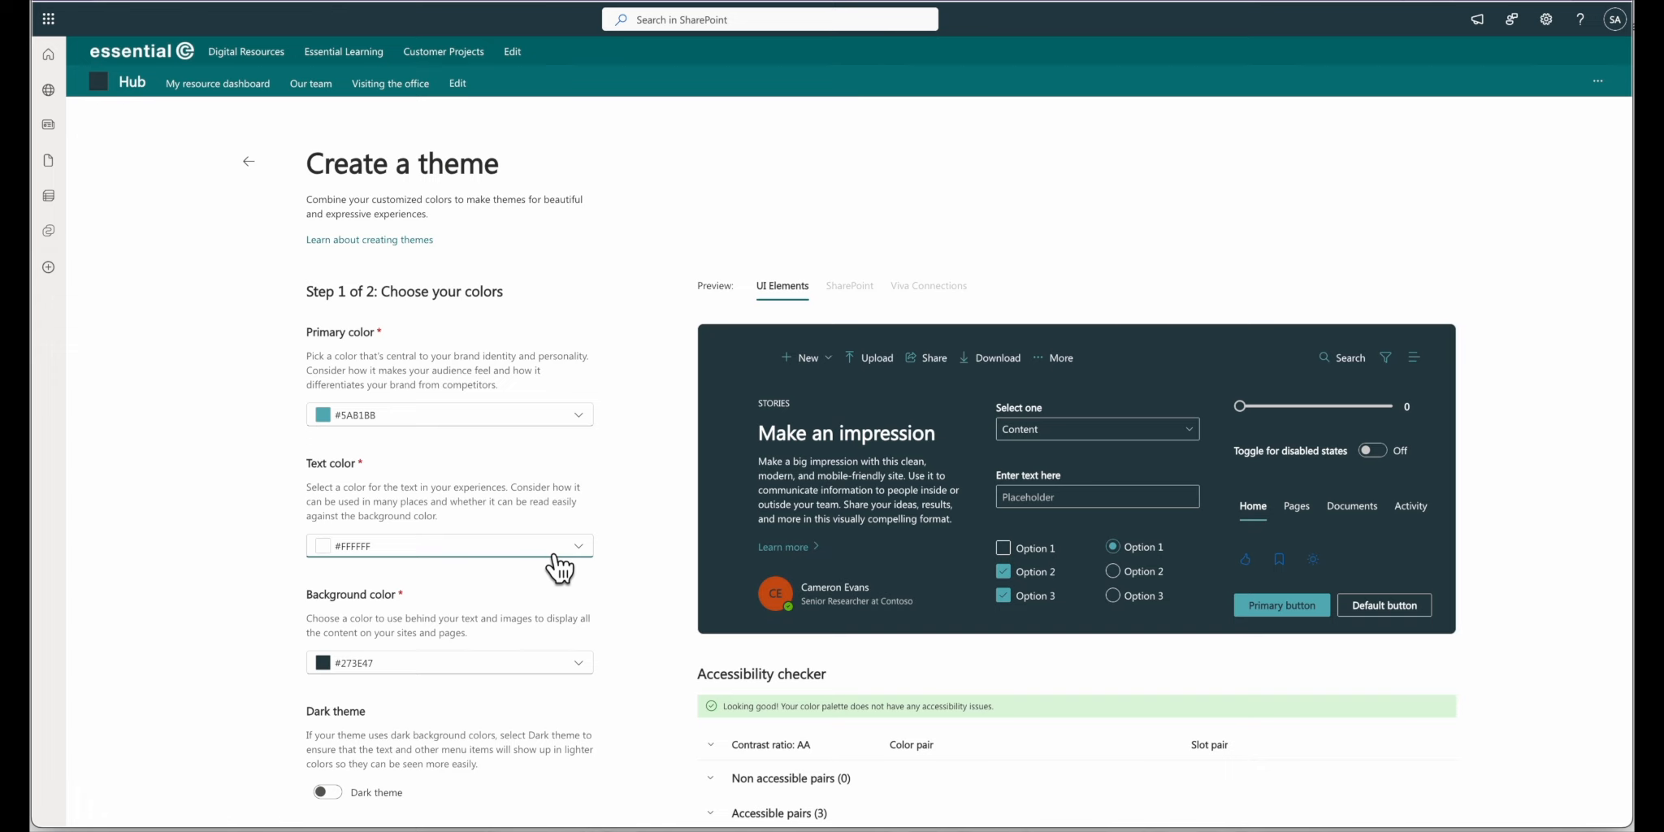
click(559, 569)
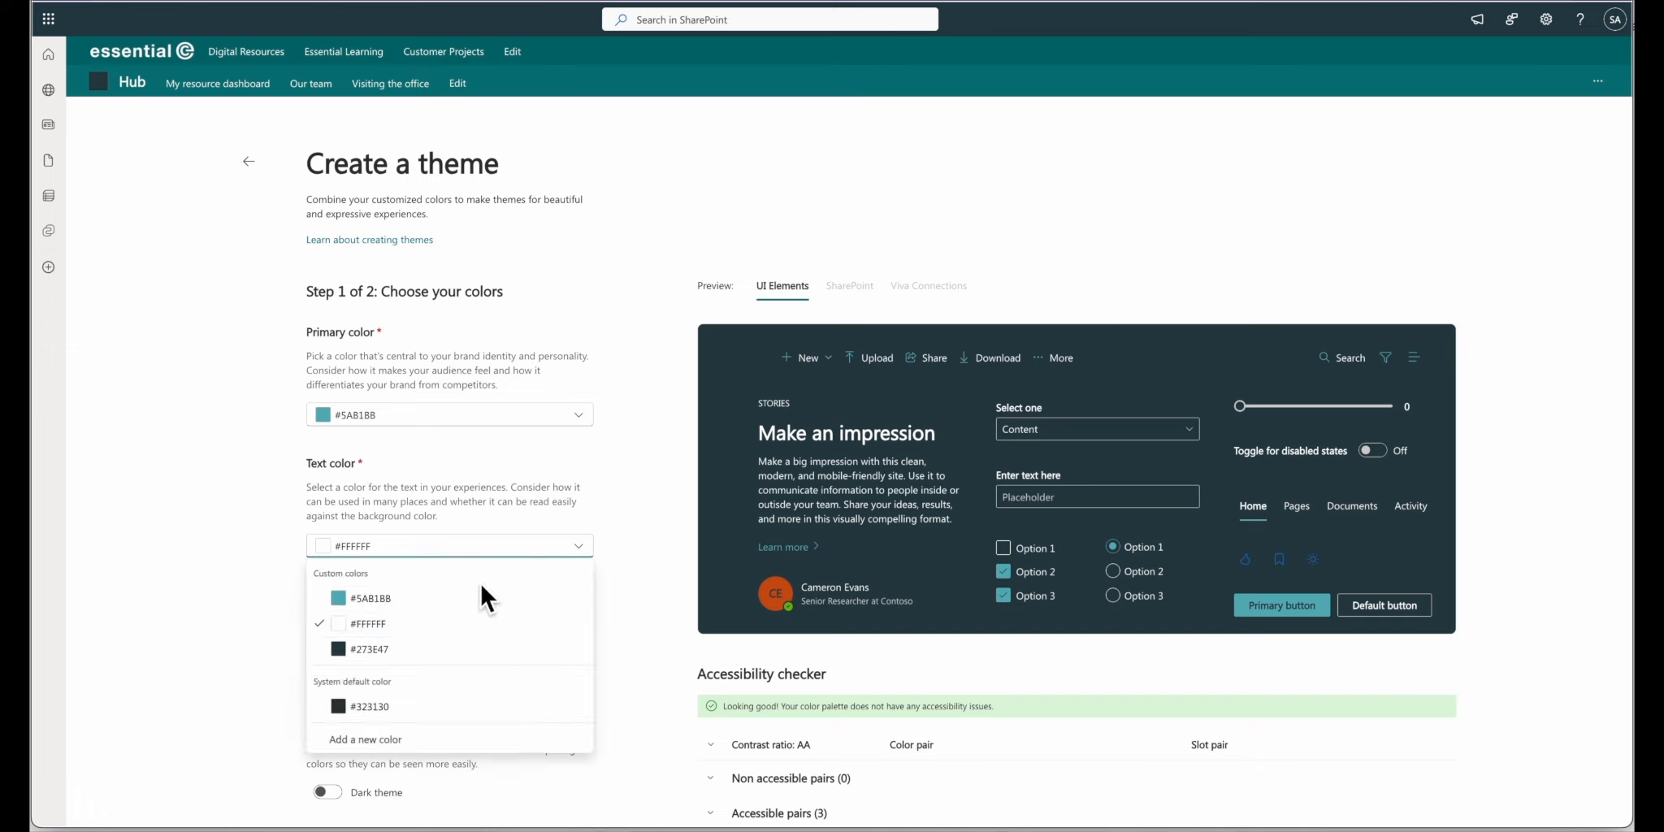
click(395, 598)
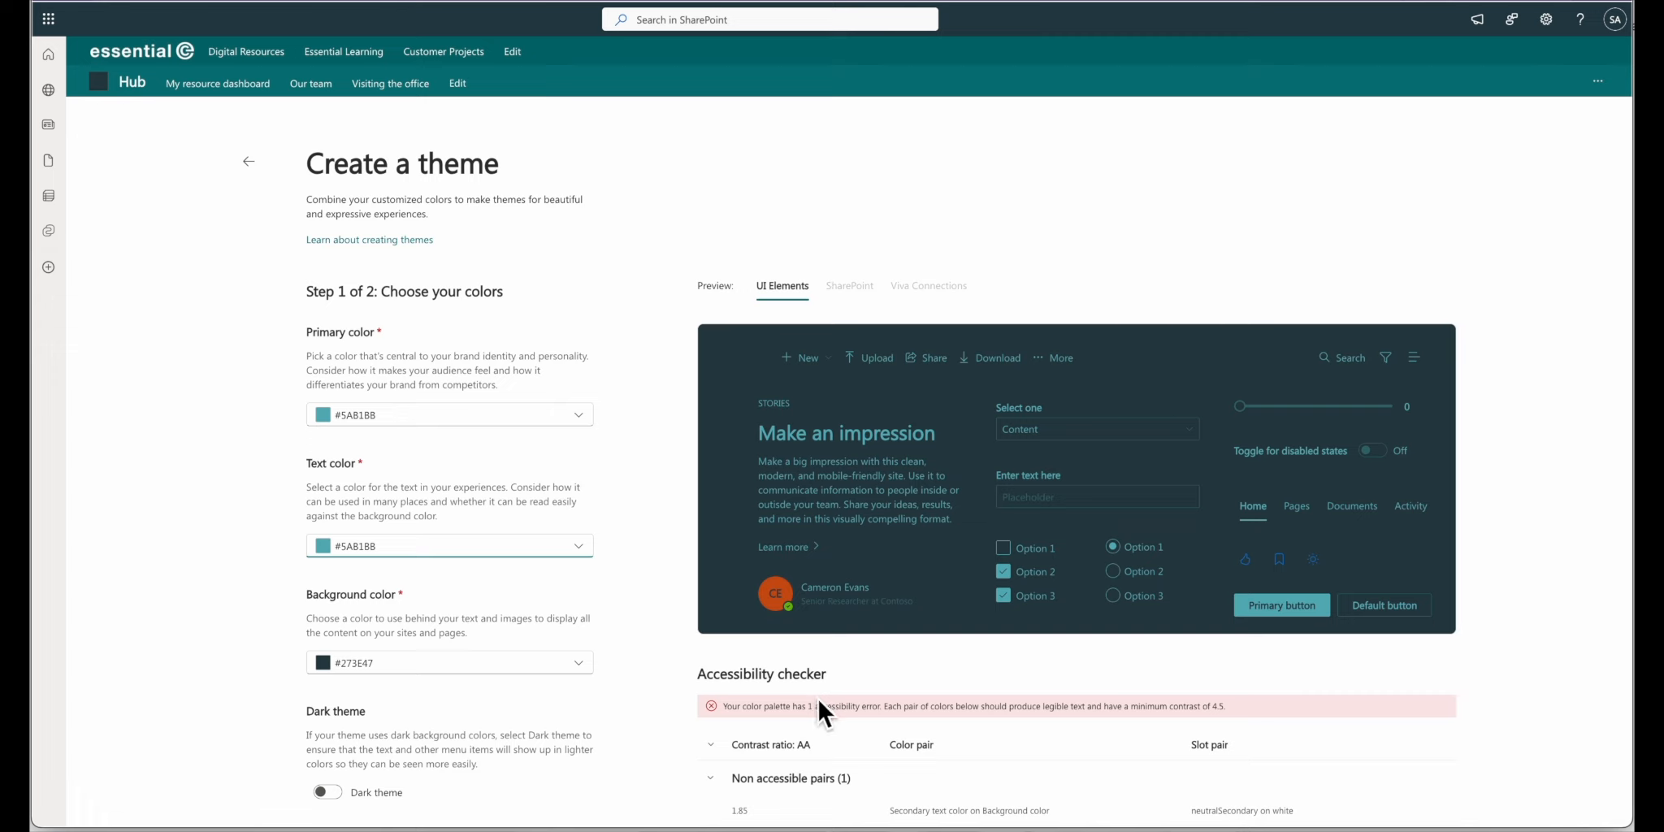
click(541, 553)
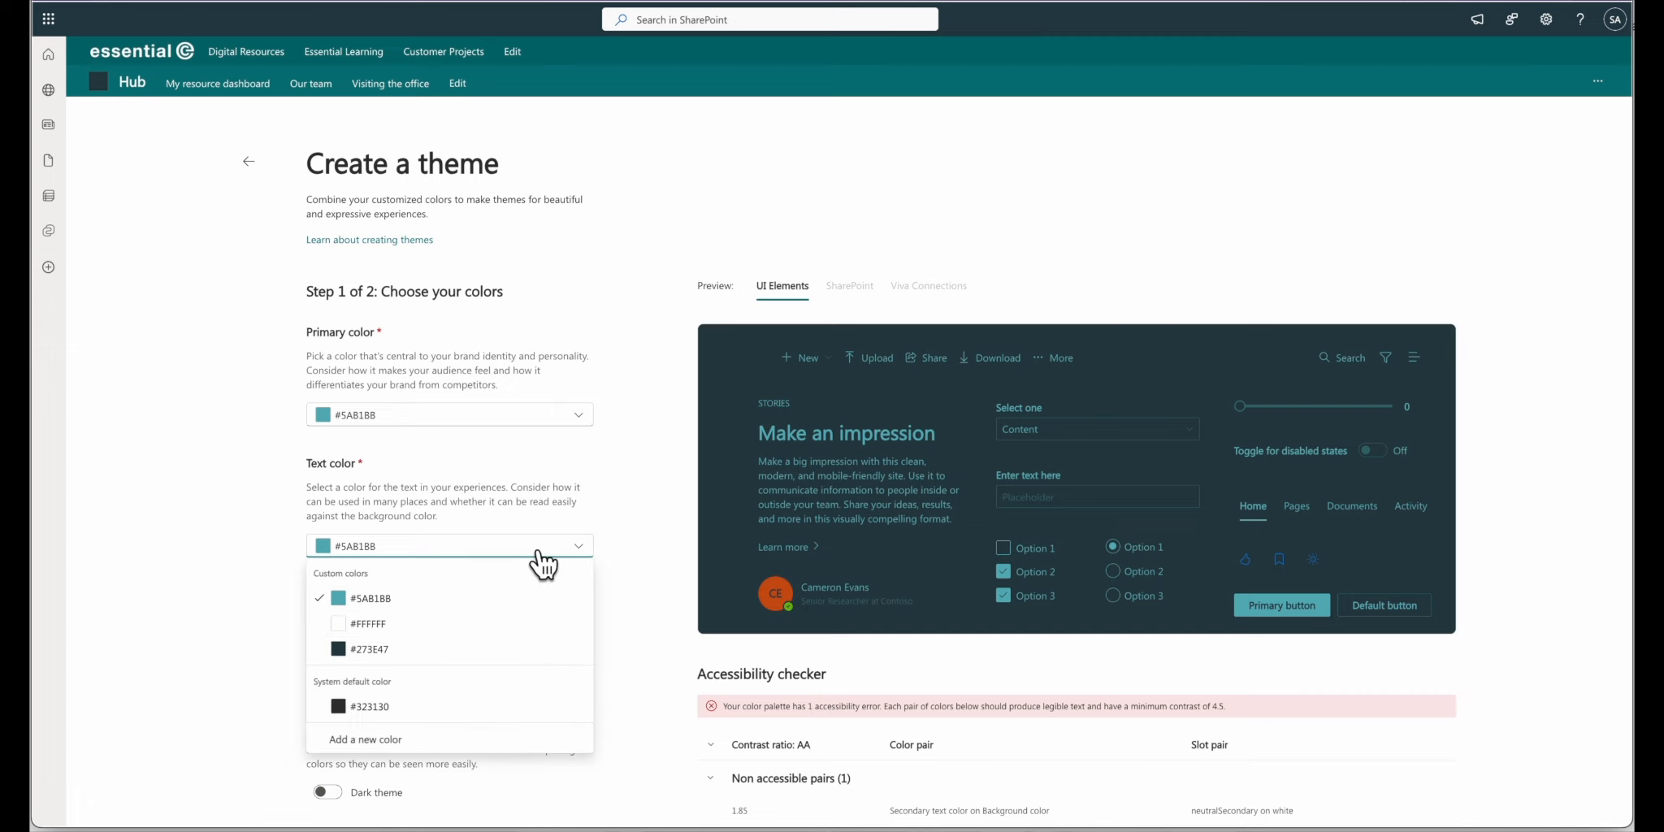
click(433, 624)
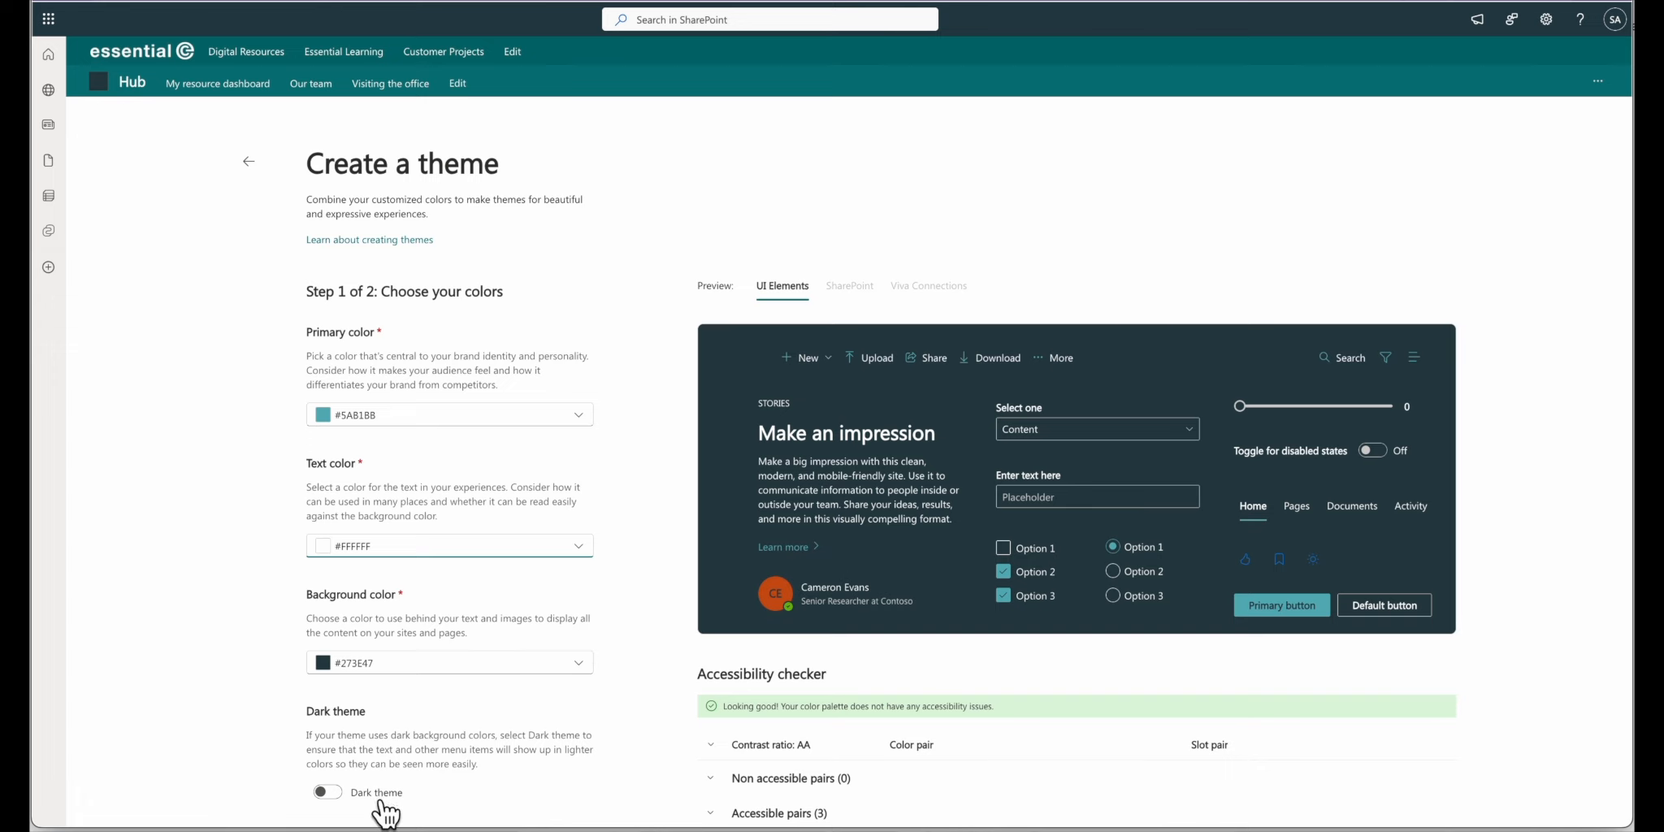
Step: Turn on the dark theme option for the new theme
scroll(382, 805, down, 1)
click(332, 768)
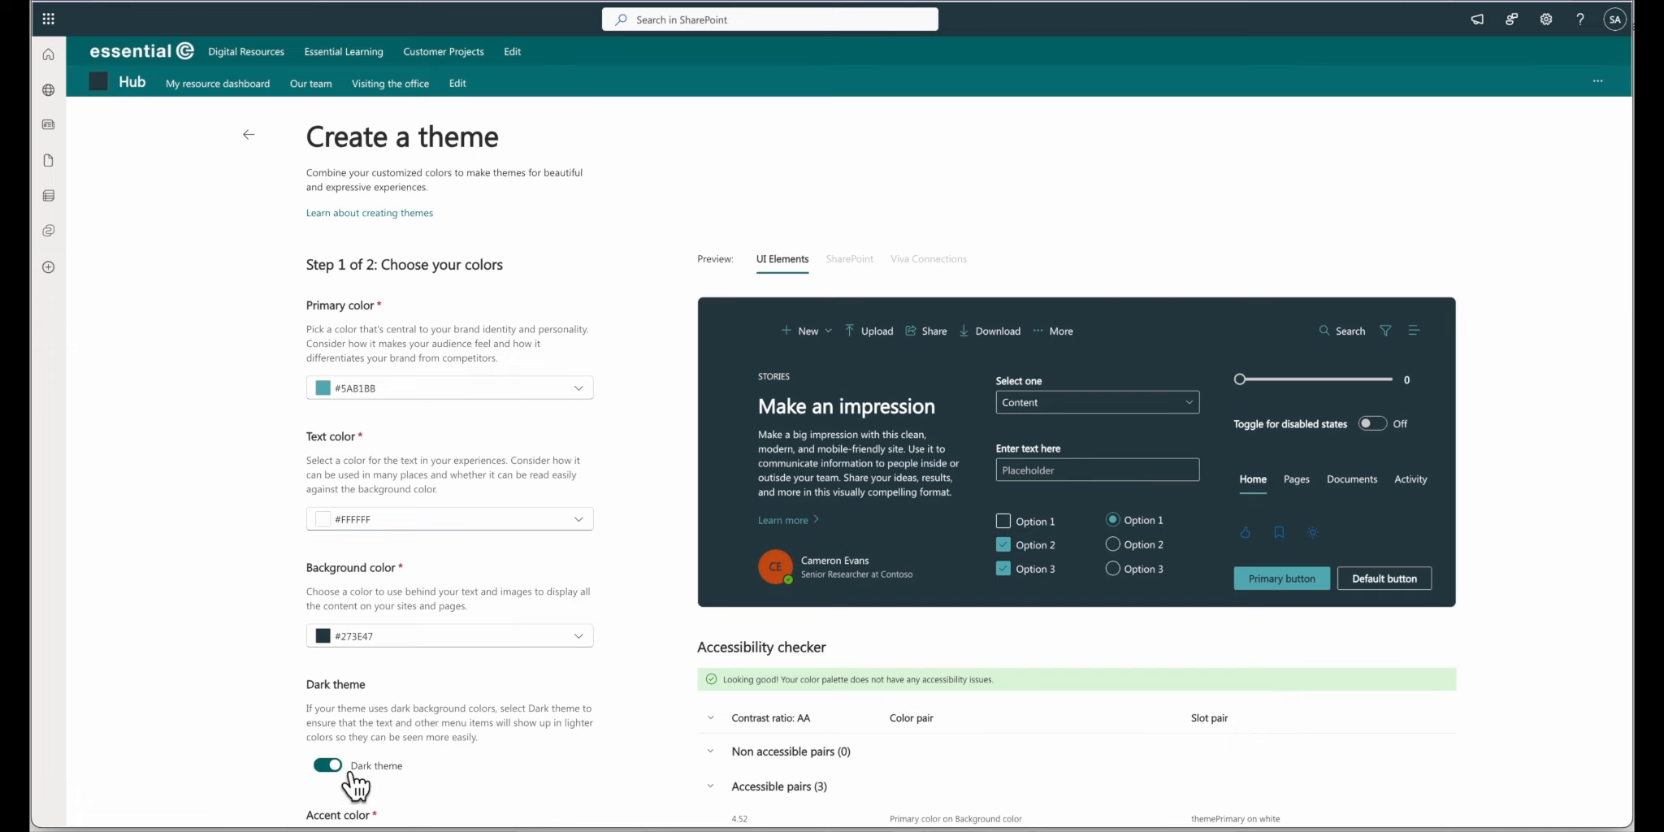
Step: Copy the Butterscotch hex code D8973C from the Coolors palette and save it as the theme's accent color
scroll(453, 774, down, 3)
scroll(454, 774, down, 1)
scroll(453, 774, down, 2)
click(462, 724)
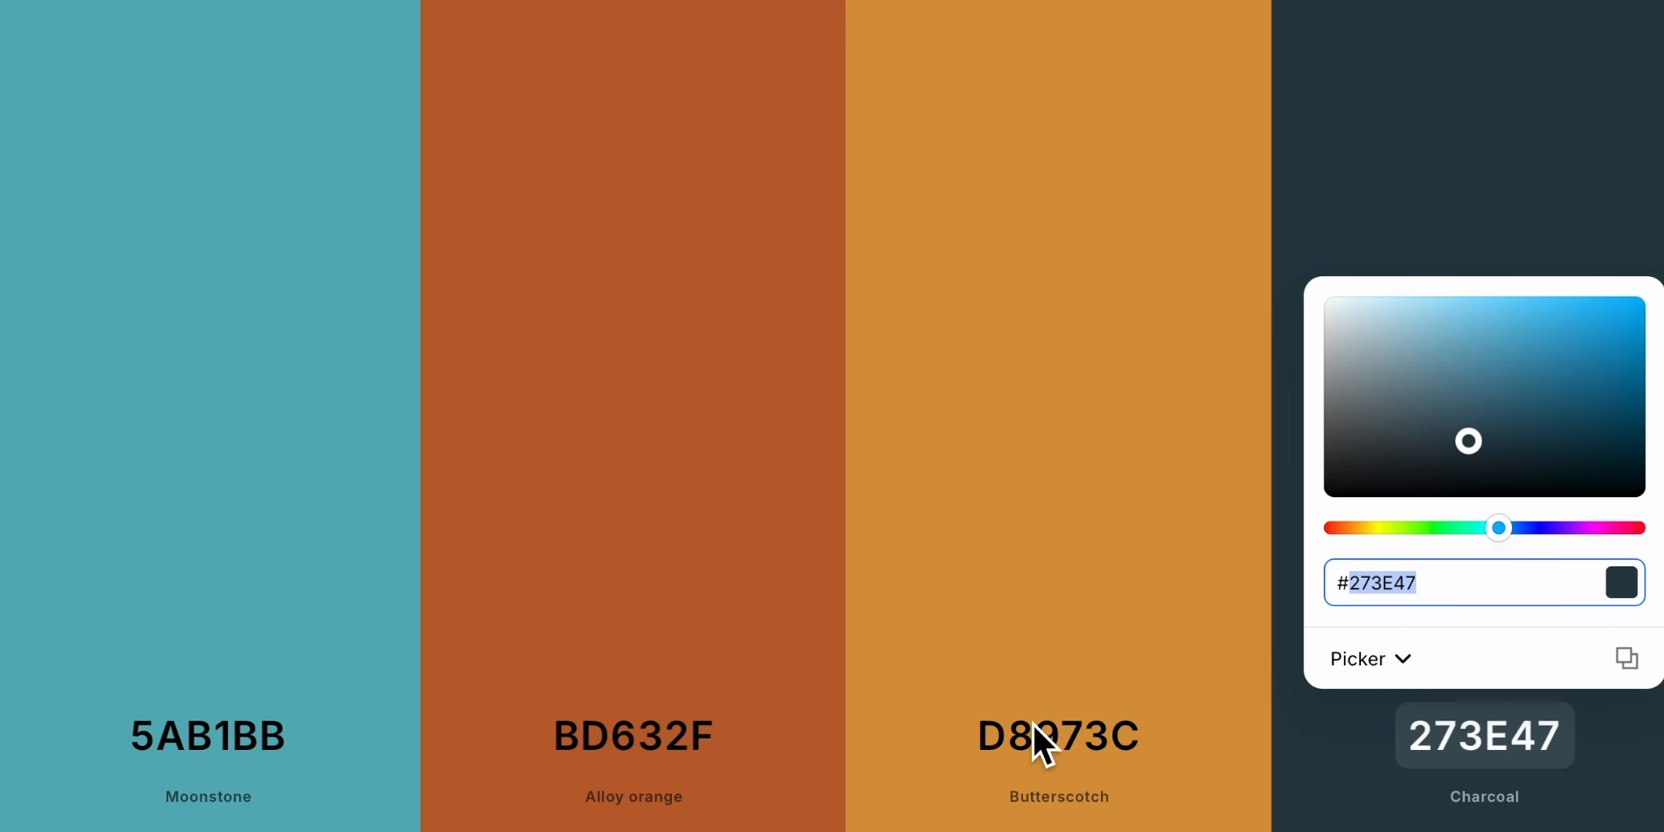
click(1049, 735)
key(ctrl+c)
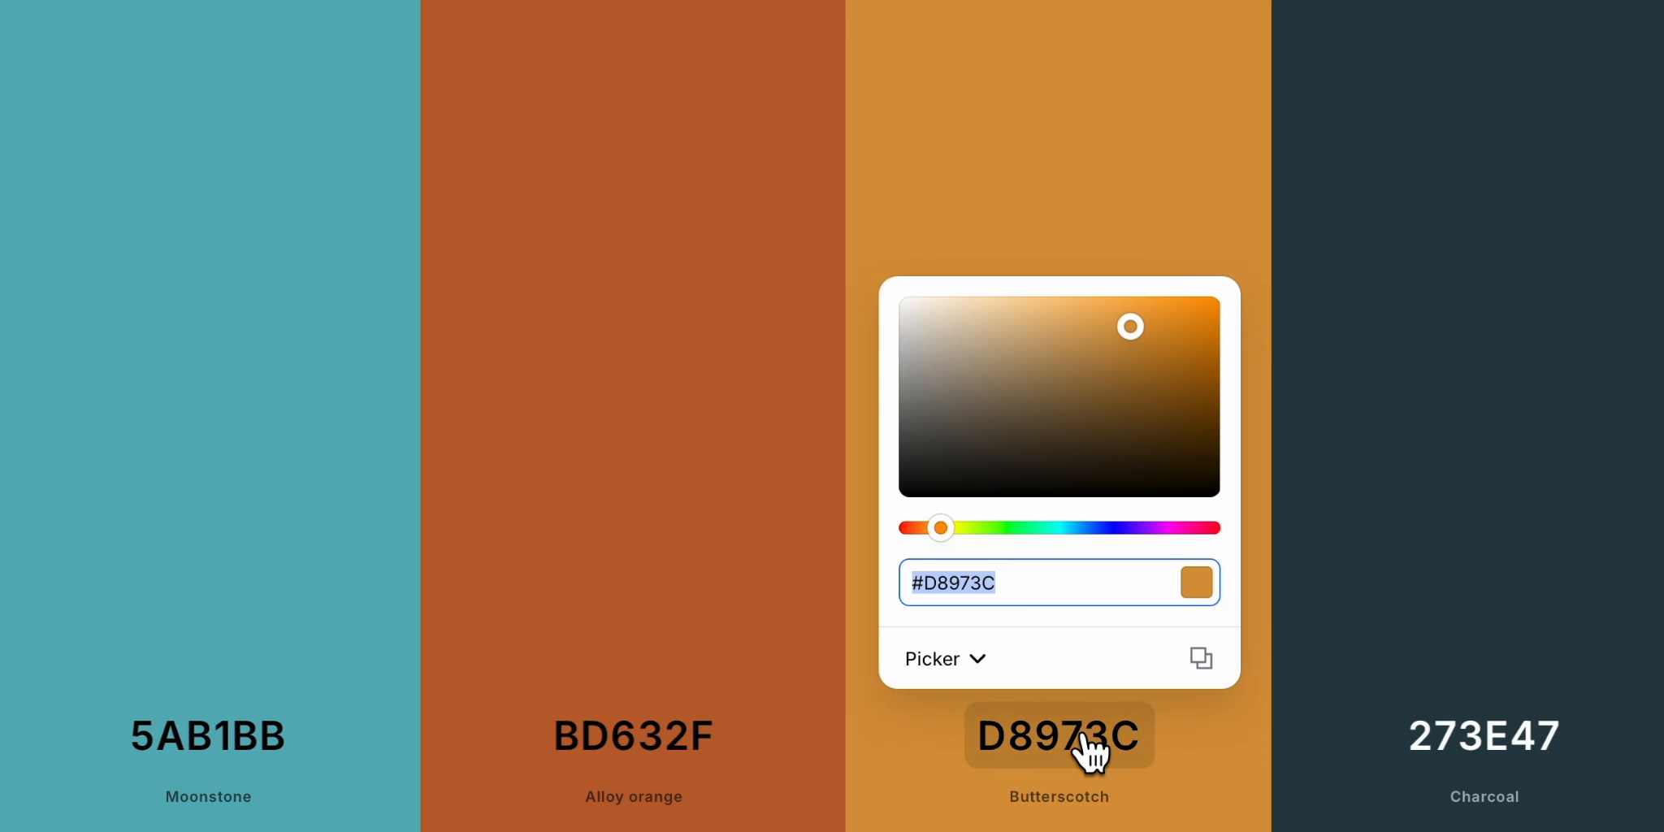
drag(1014, 586, 932, 592)
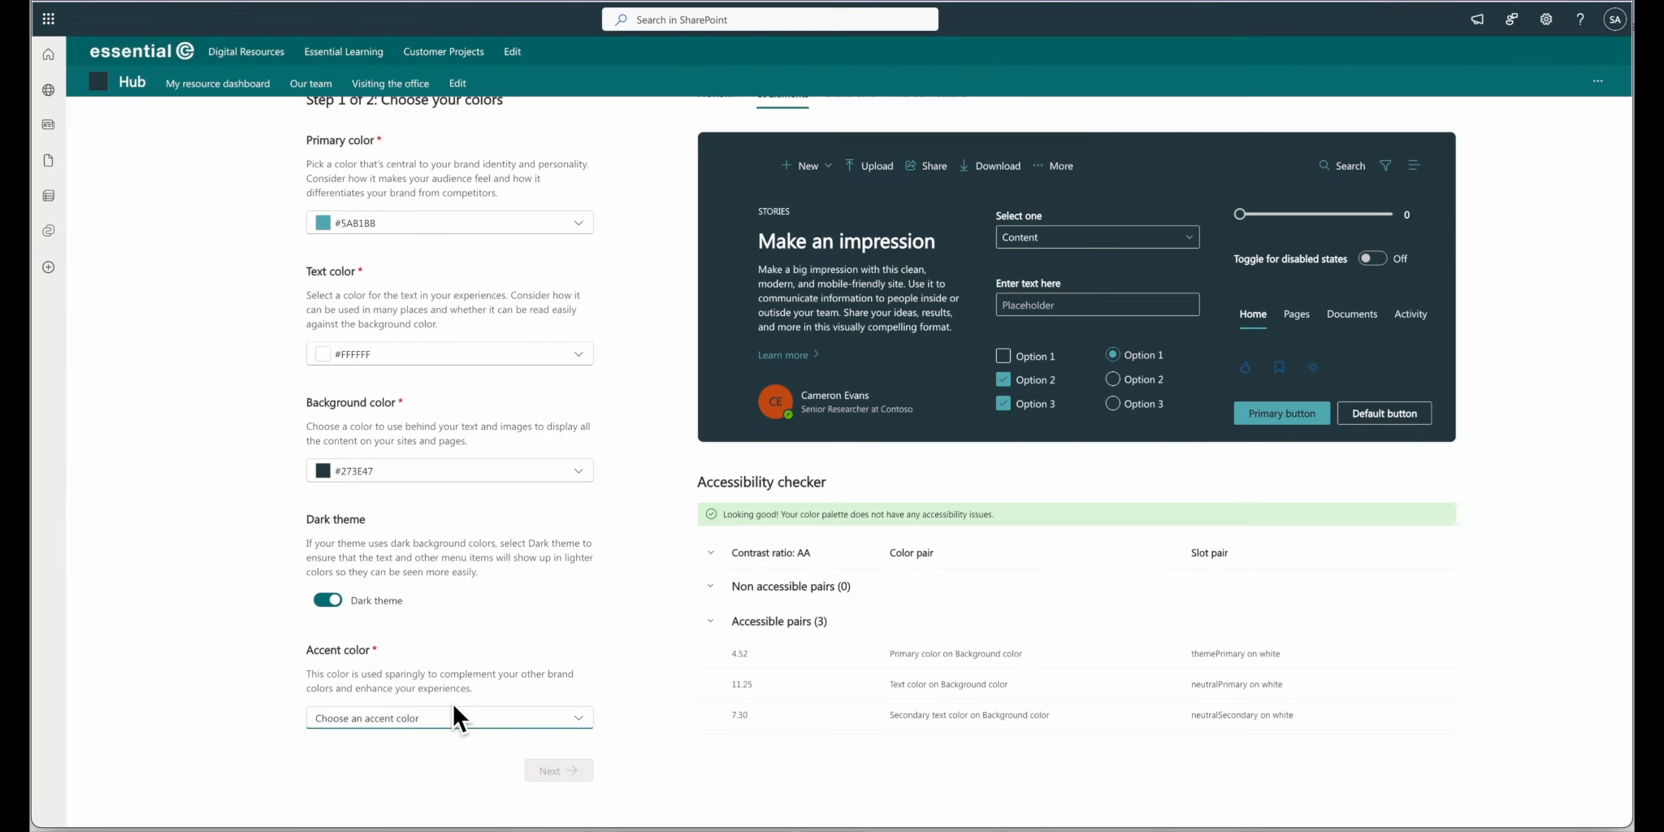
click(447, 720)
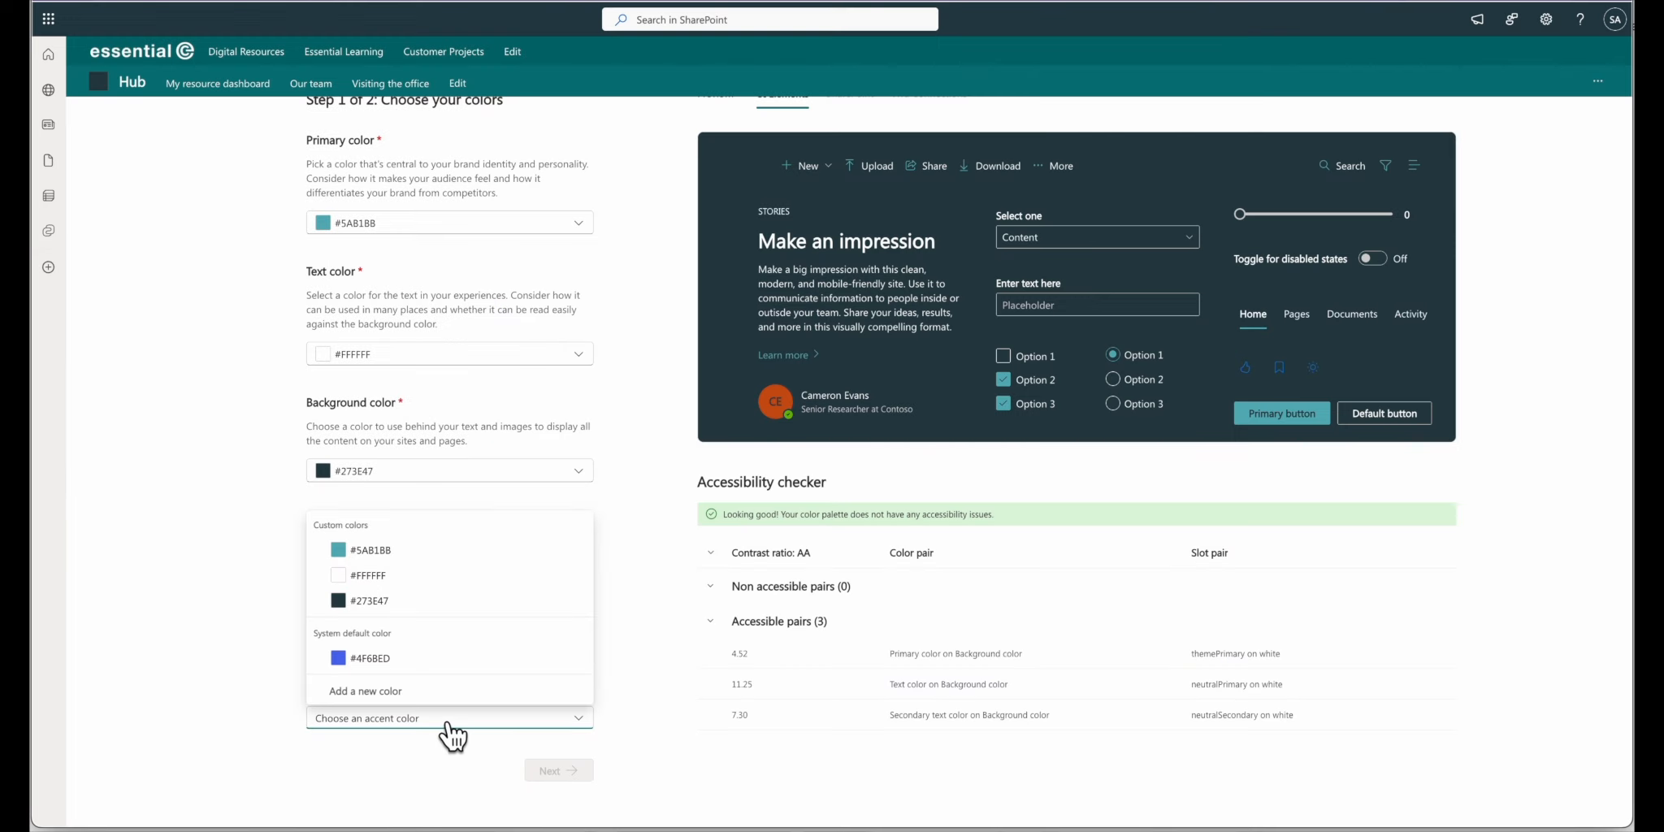
click(393, 692)
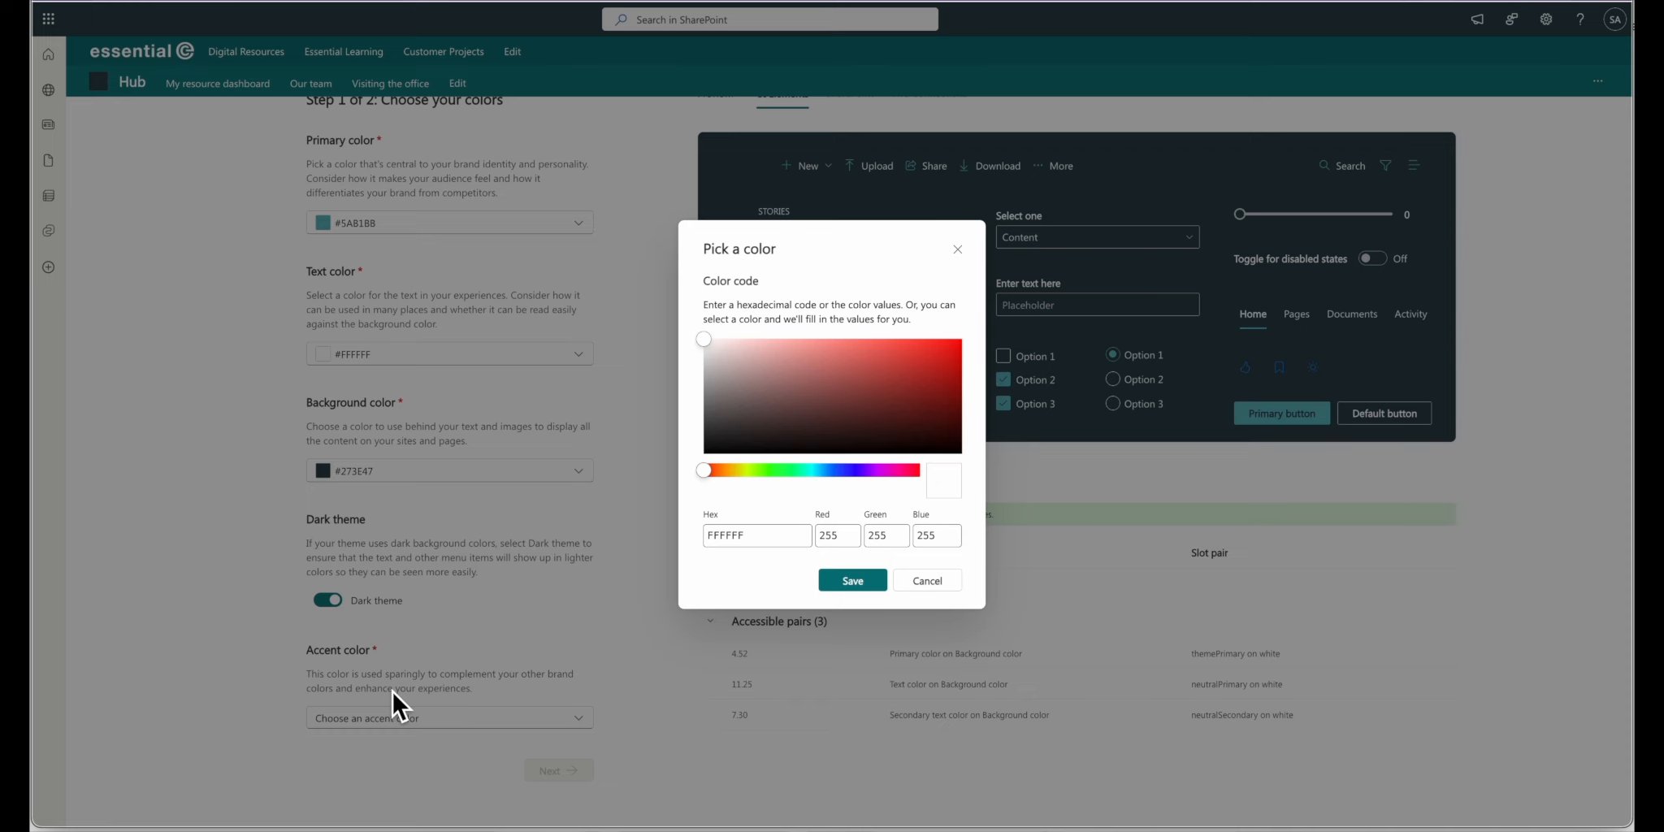
double_click(743, 537)
key(ctrl+v)
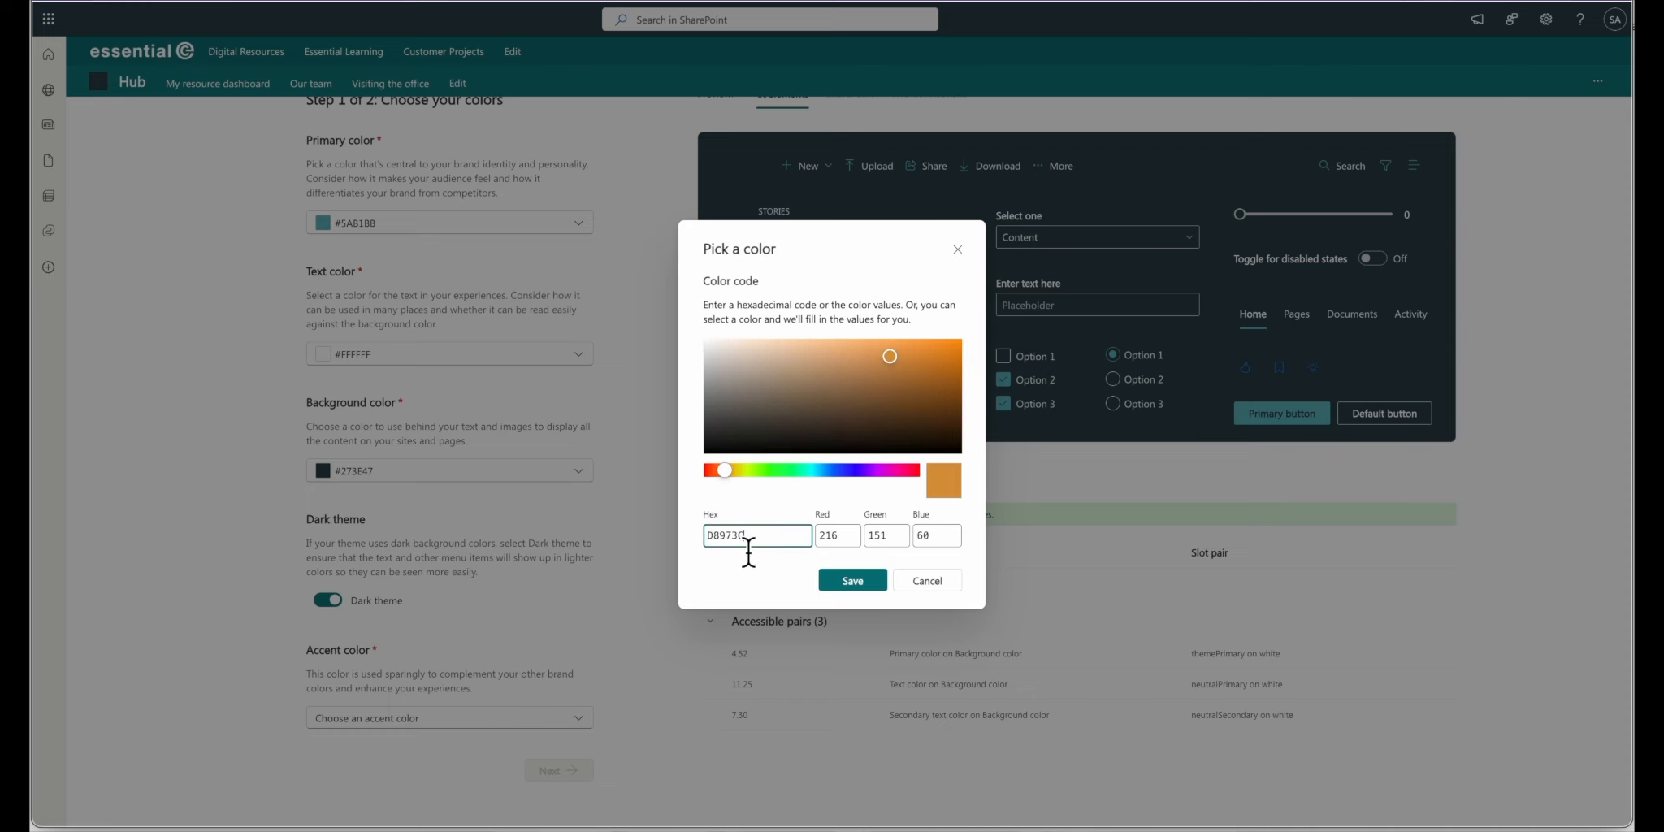
click(863, 582)
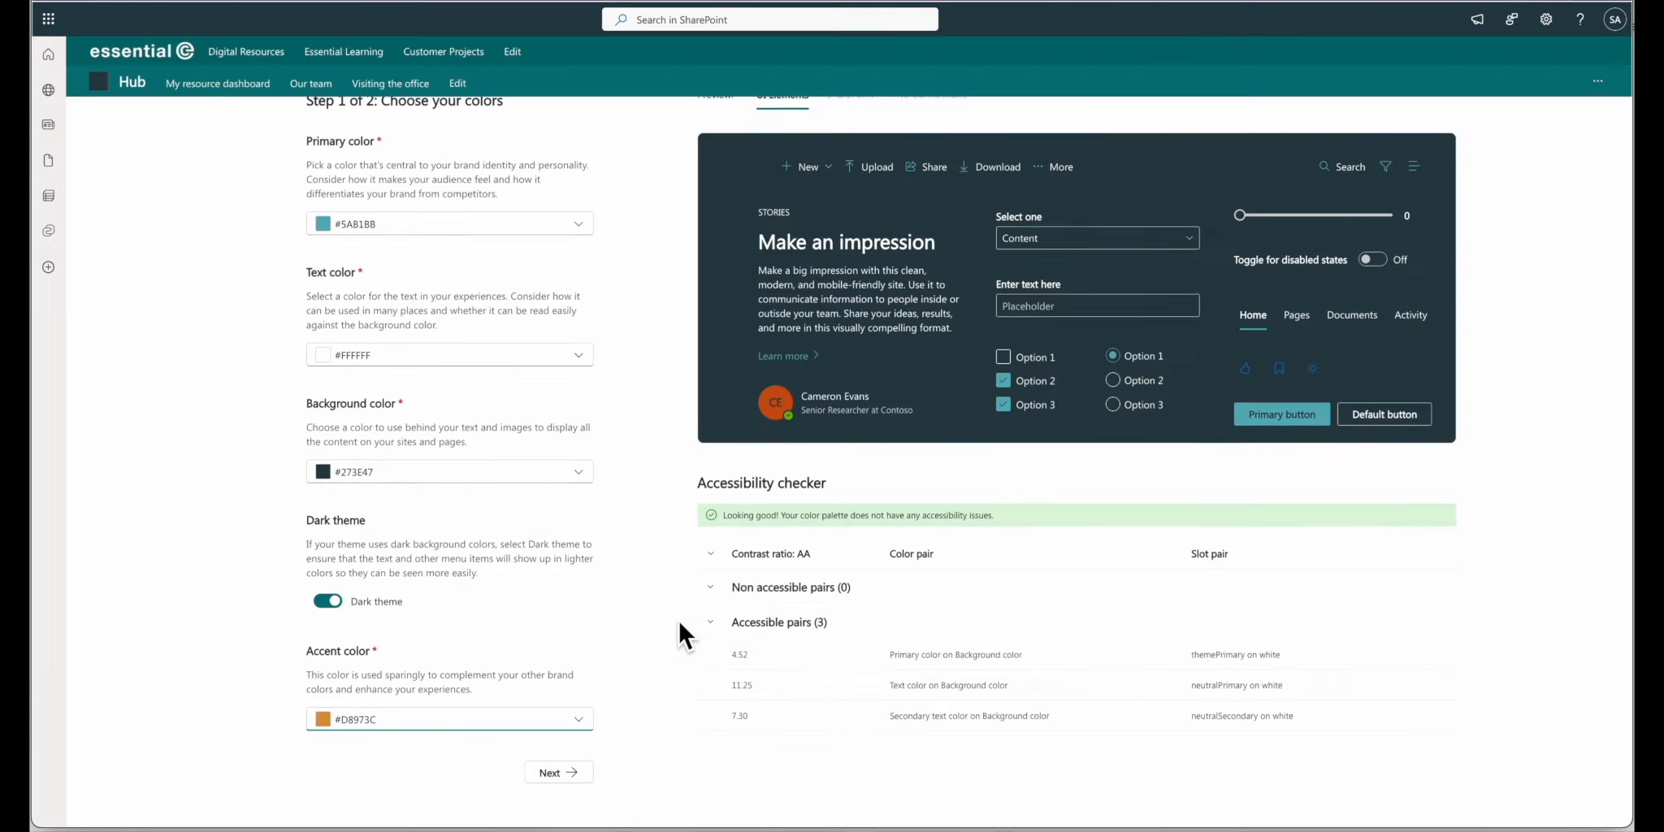
Step: Continue to the naming stage and name the theme "Essential test 3"
scroll(678, 626, up, 1)
scroll(679, 622, down, 1)
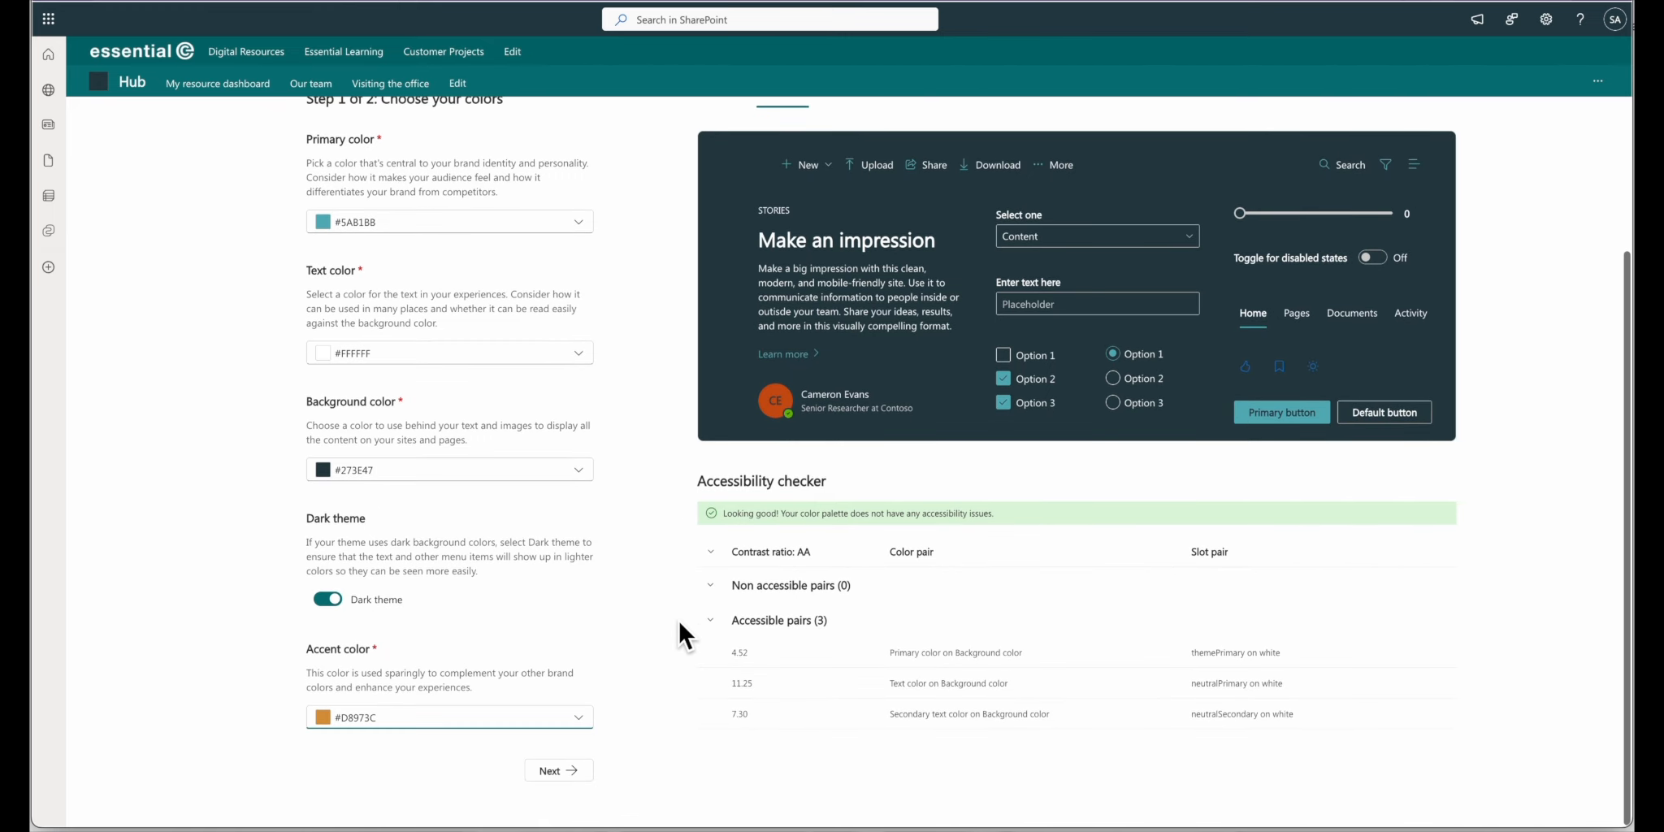
click(568, 774)
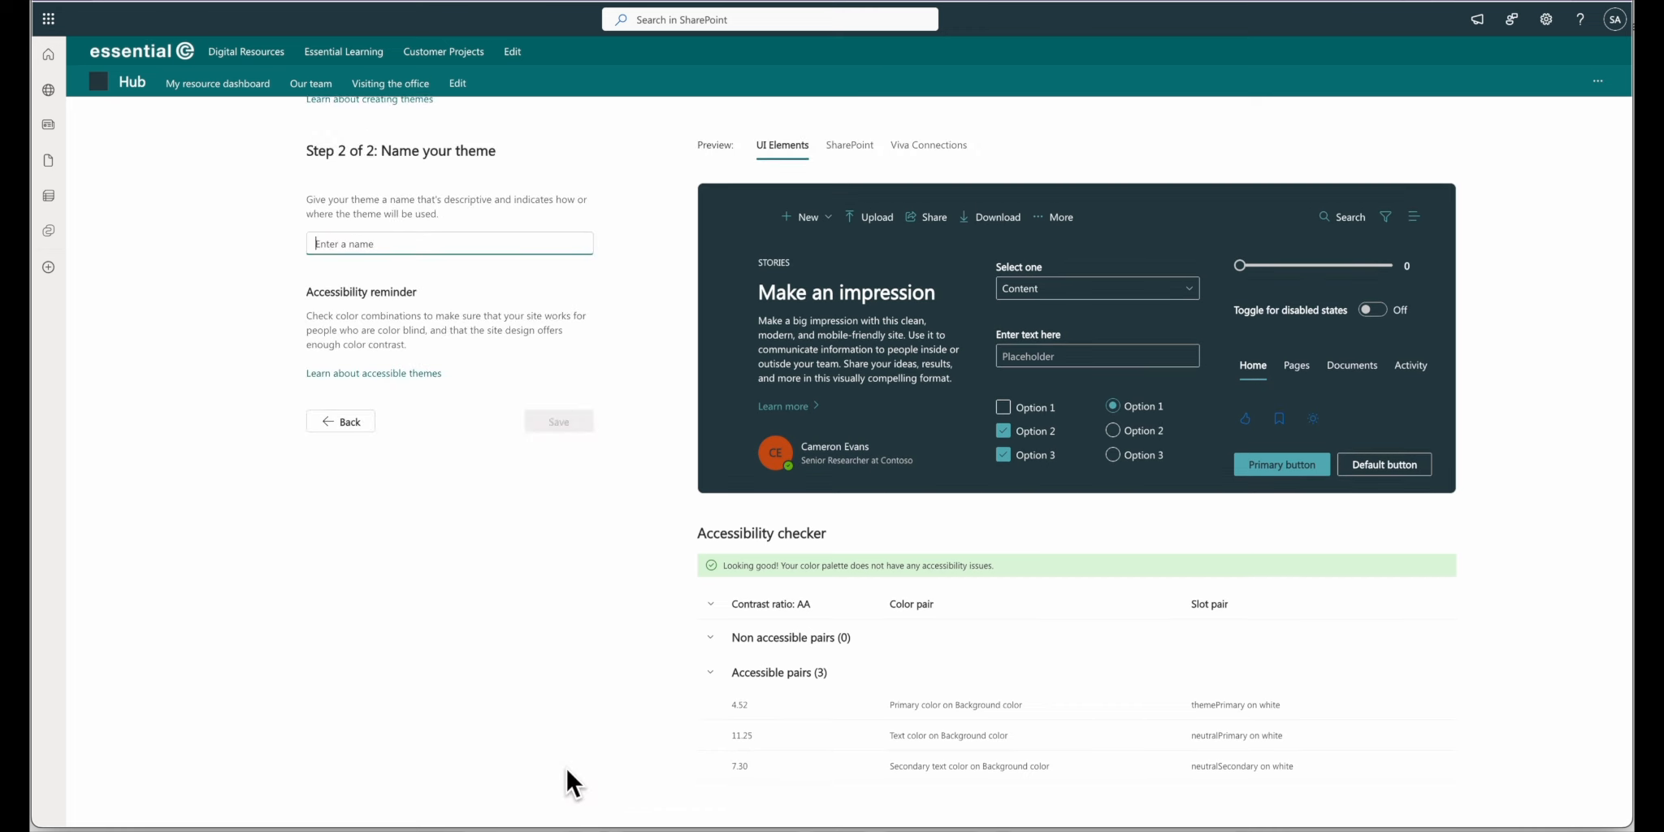
text(Essential test 3)
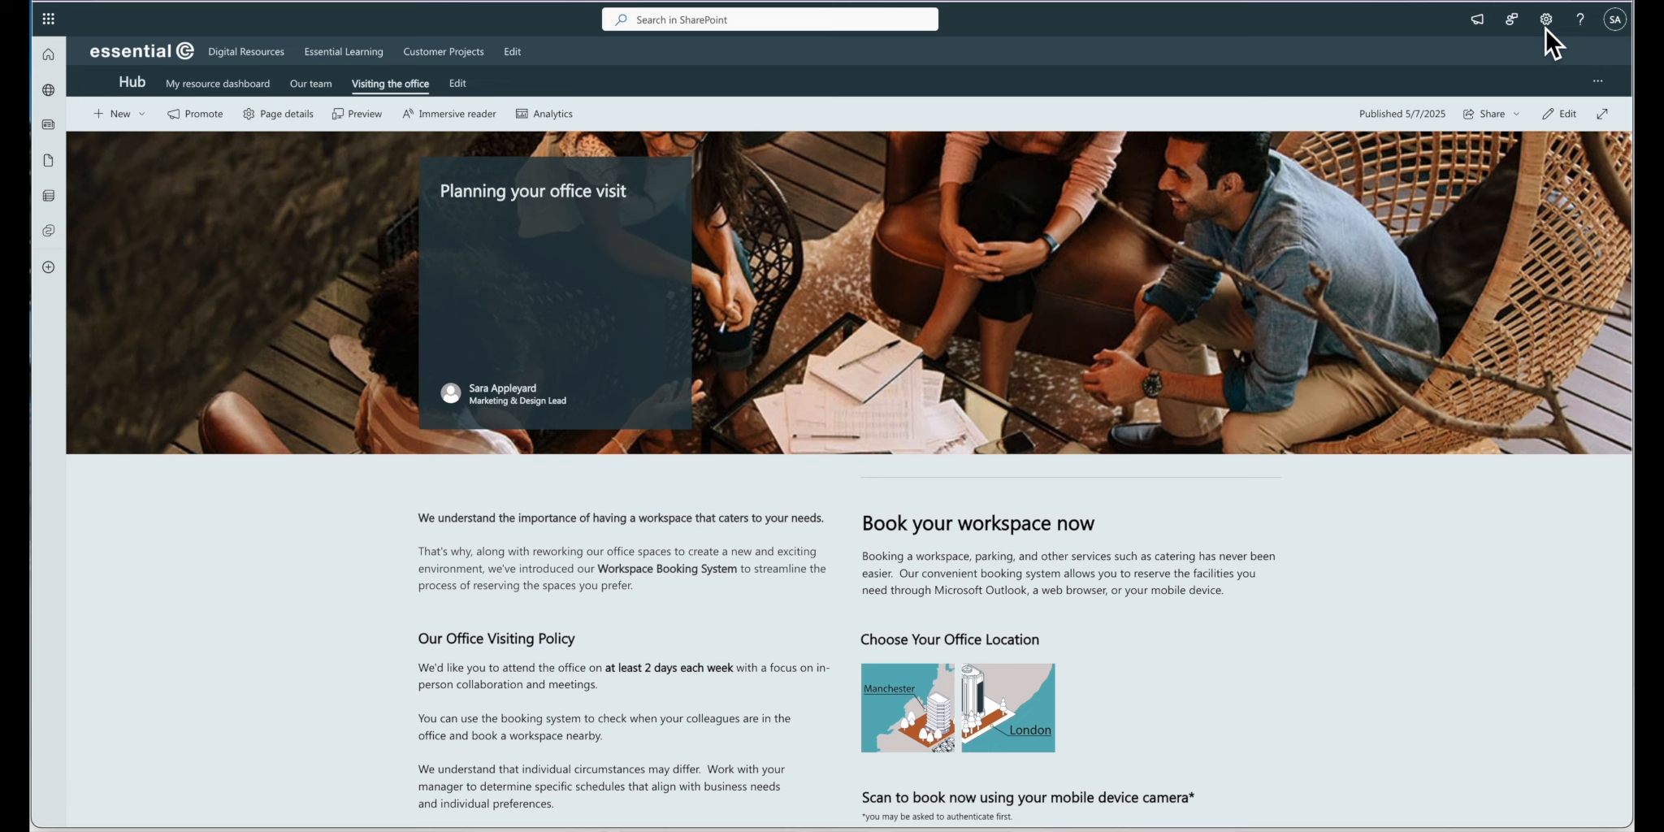
Step: Open the theme options under Change the look from the office visit page
click(1548, 21)
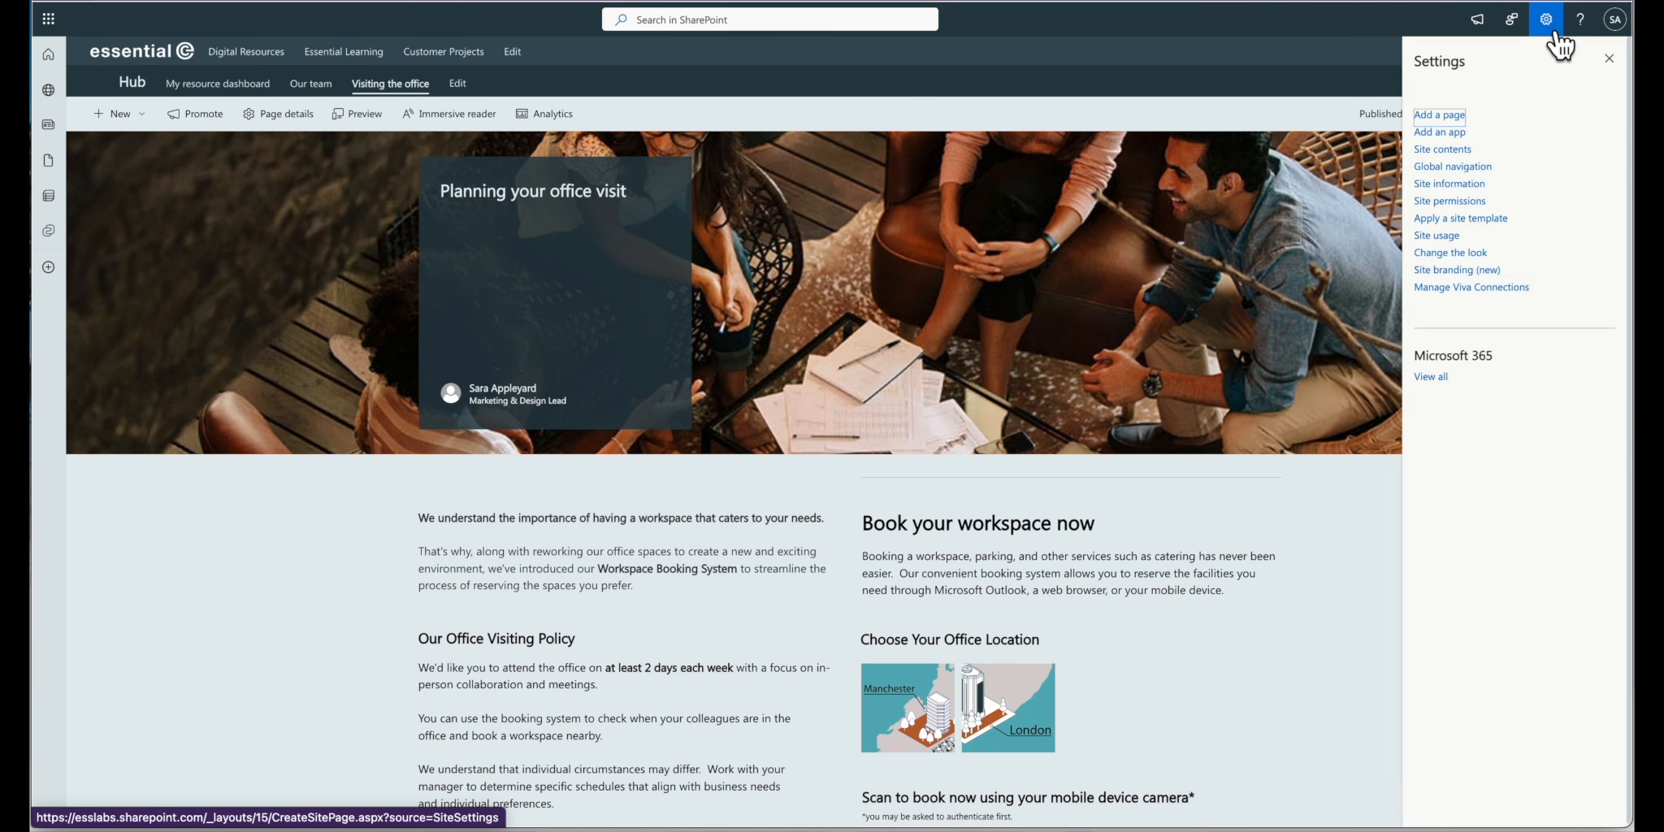
click(1487, 254)
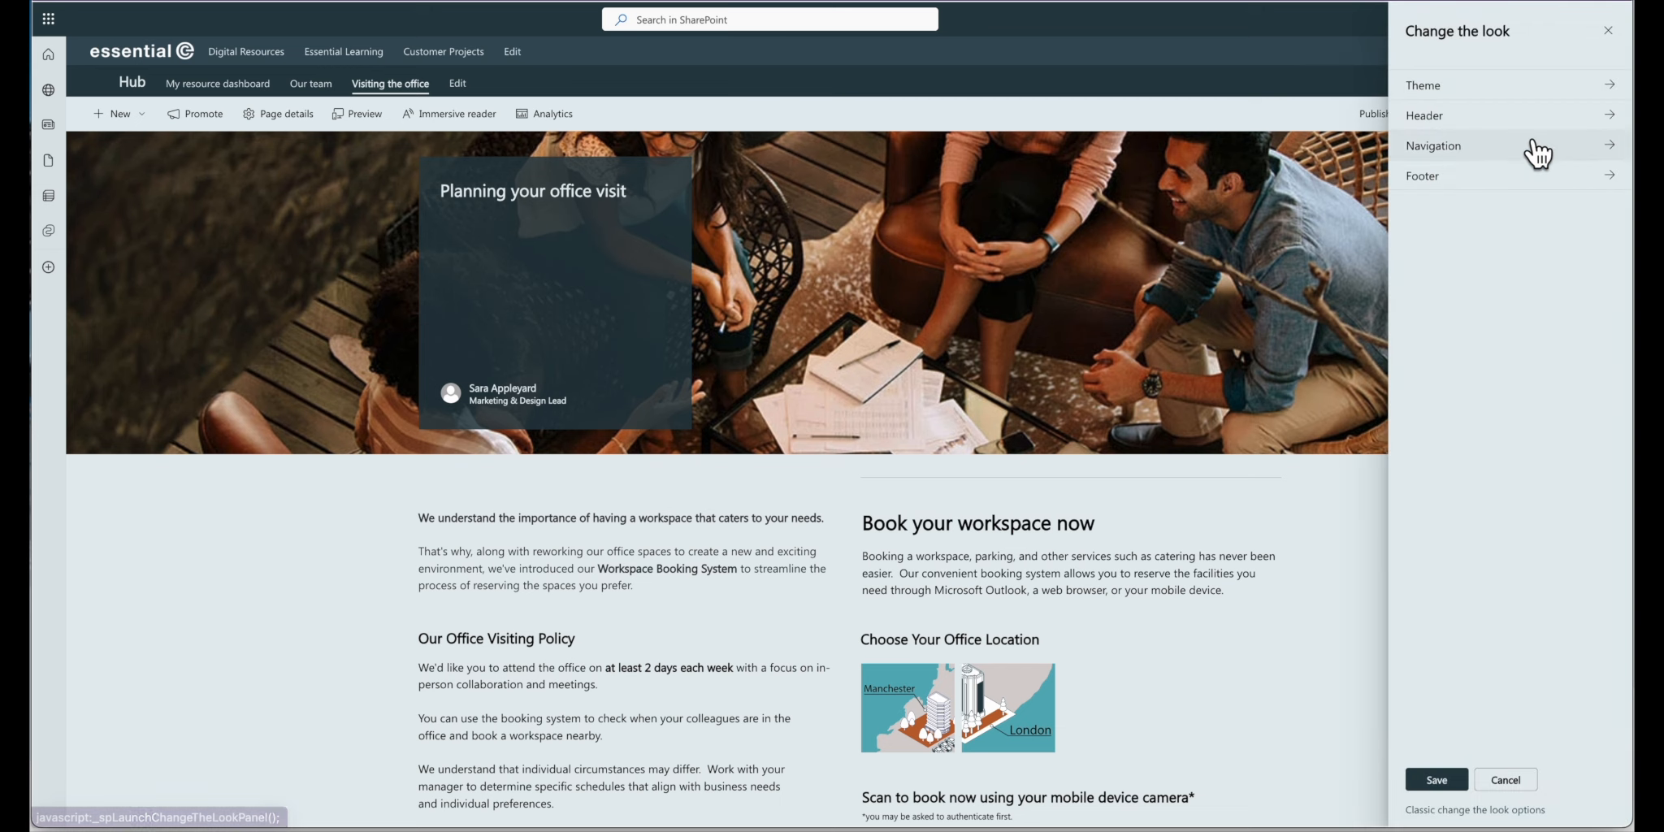
click(1532, 85)
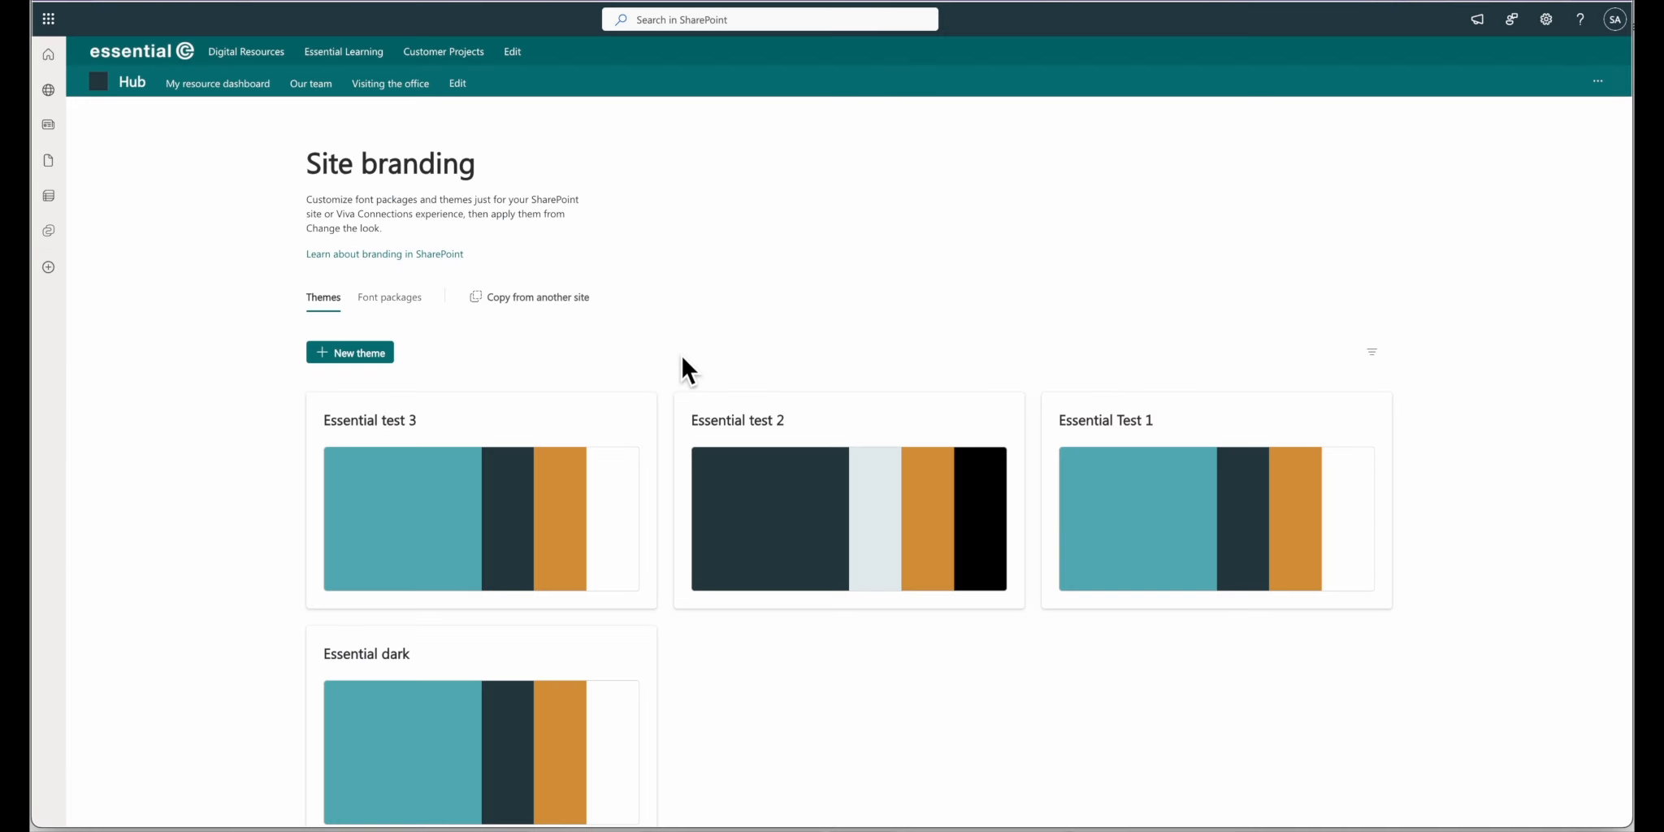
Step: Delete the Essential Test 1 theme from the site branding themes and confirm the deletion
scroll(783, 472, down, 1)
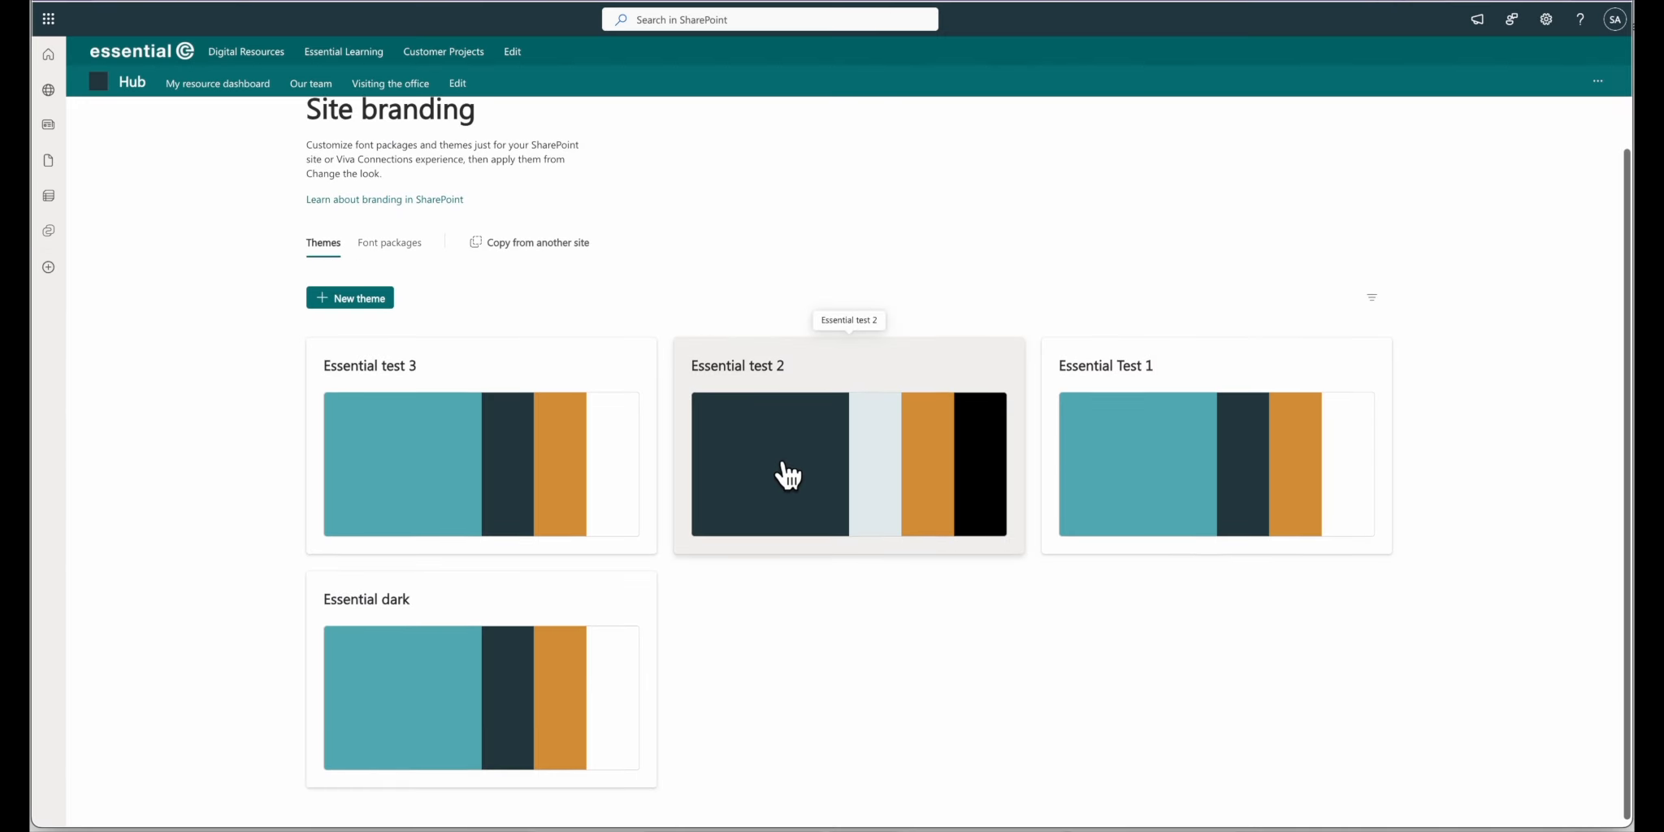
click(1214, 464)
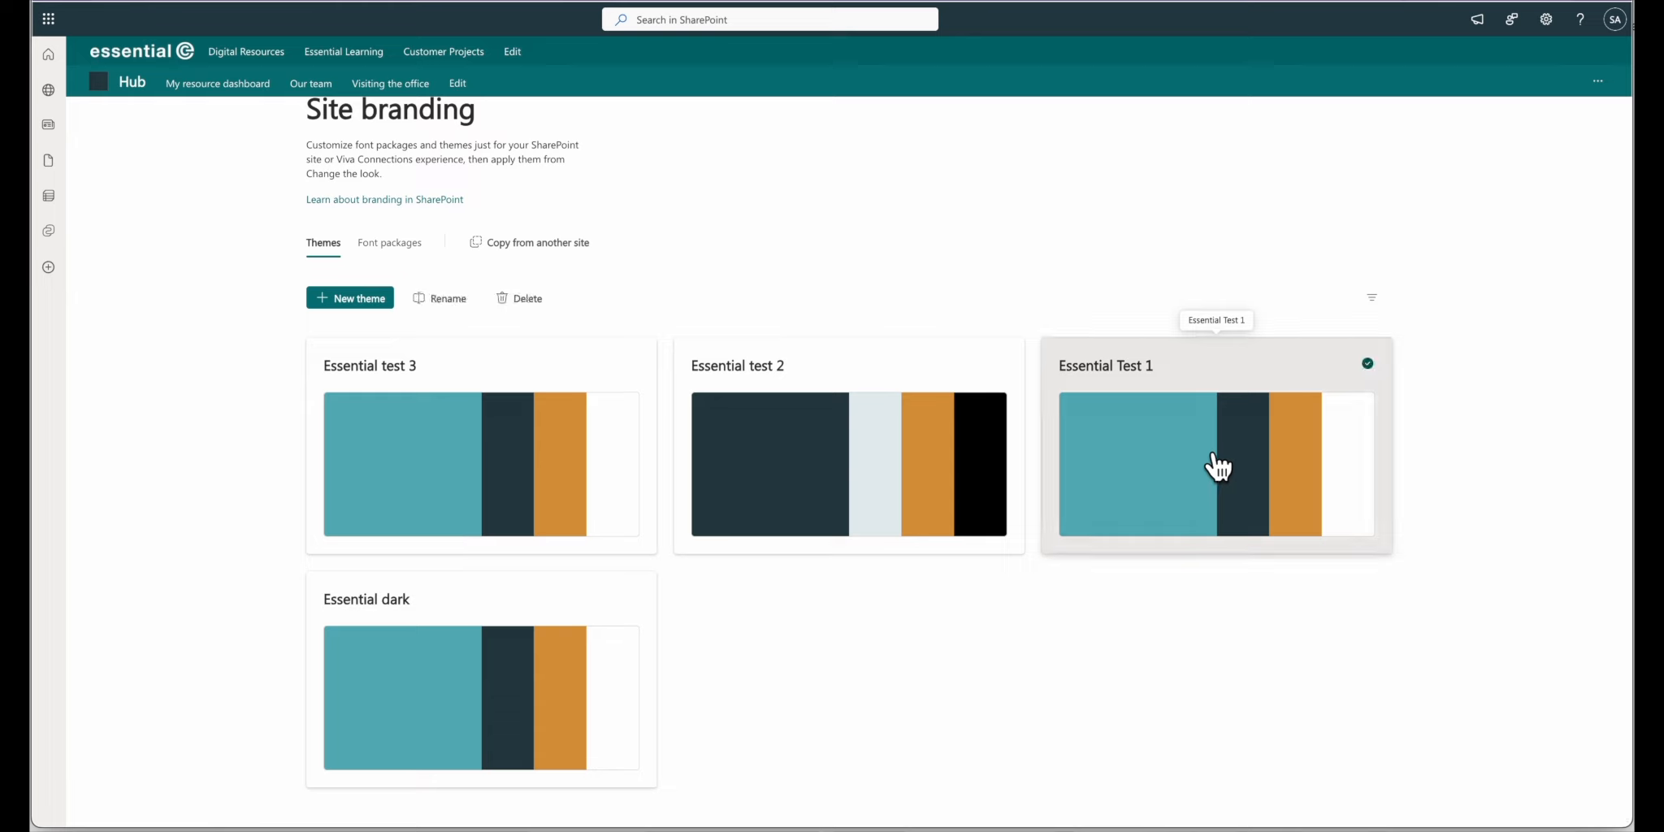
click(540, 298)
click(922, 453)
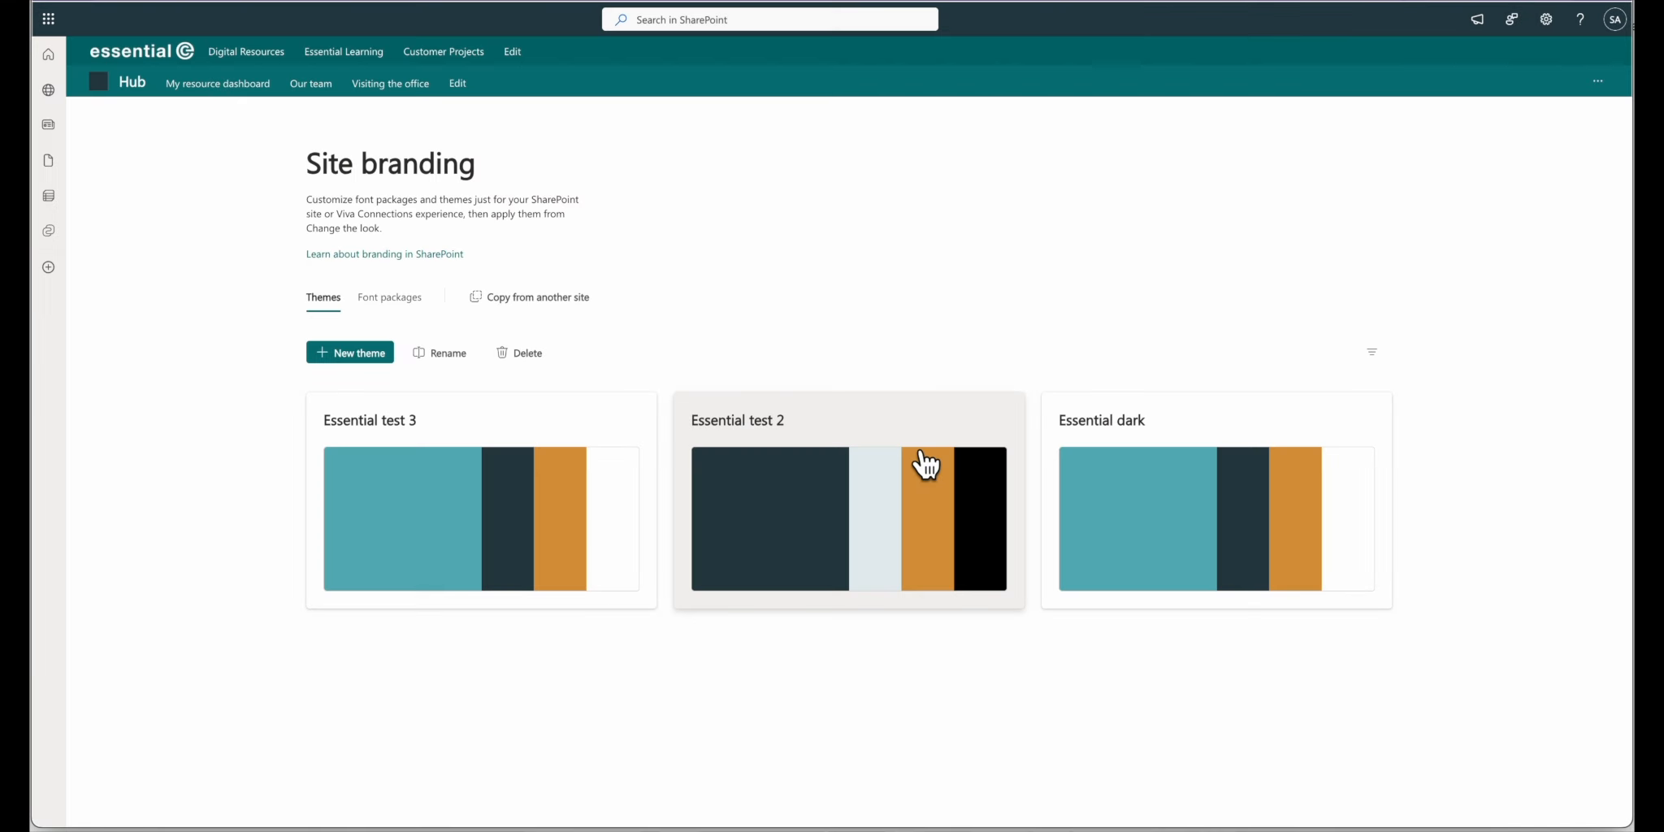